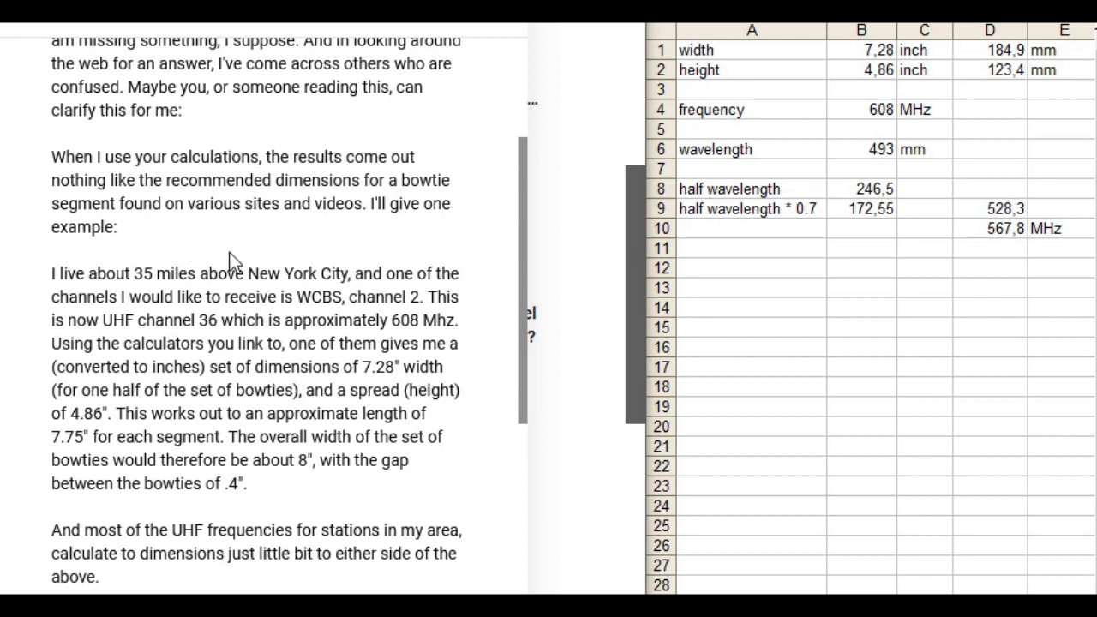
{"action": "scroll", "coordinate": [236, 259], "scroll_direction": "up", "scroll_amount": 2}
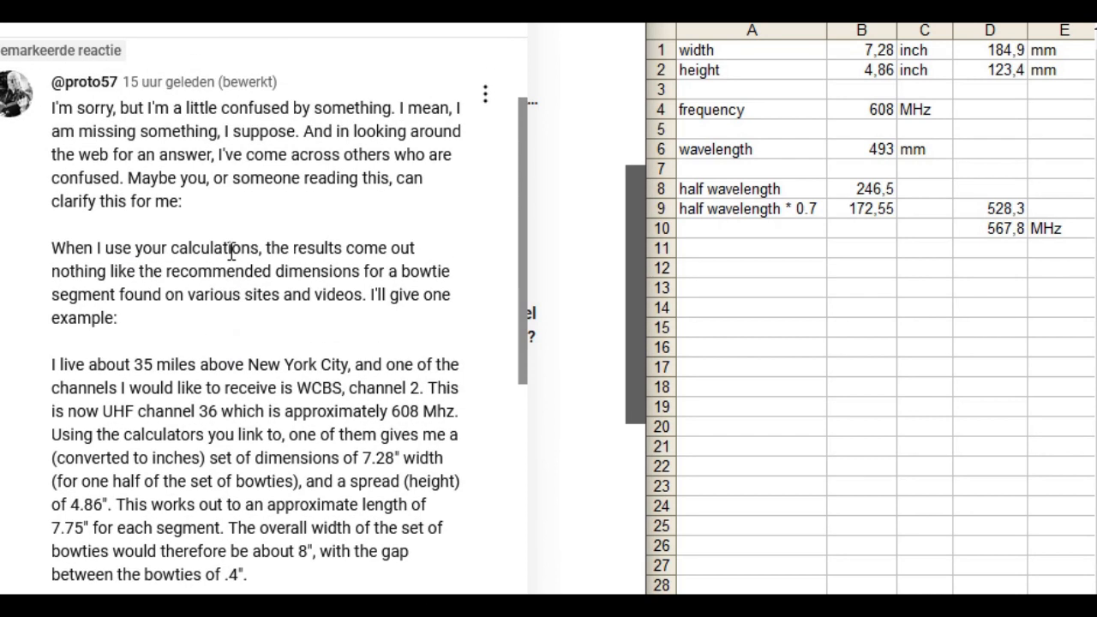
{"action": "scroll", "coordinate": [232, 252], "scroll_direction": "down", "scroll_amount": 2}
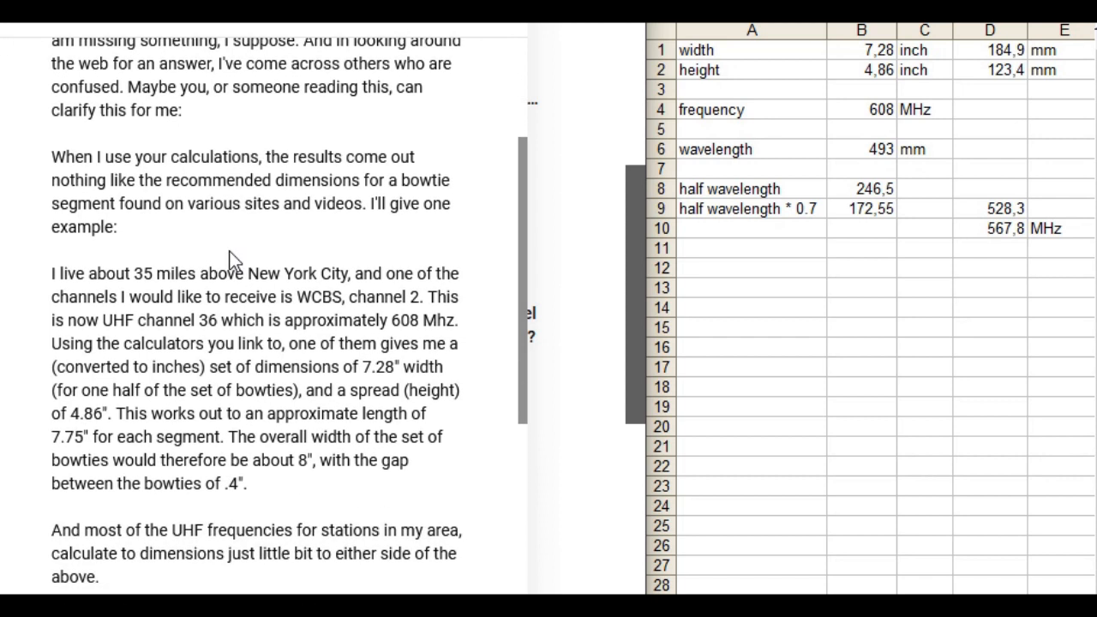
{"action": "scroll", "coordinate": [235, 260], "scroll_direction": "down", "scroll_amount": 2}
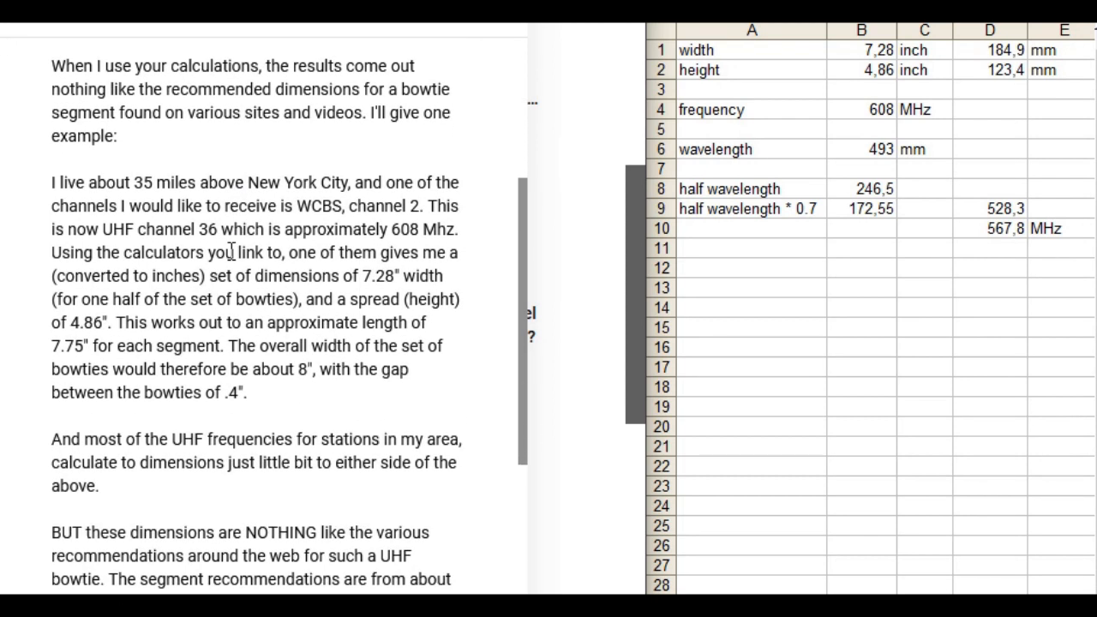
{"action": "scroll", "coordinate": [232, 251], "scroll_direction": "down", "scroll_amount": 2}
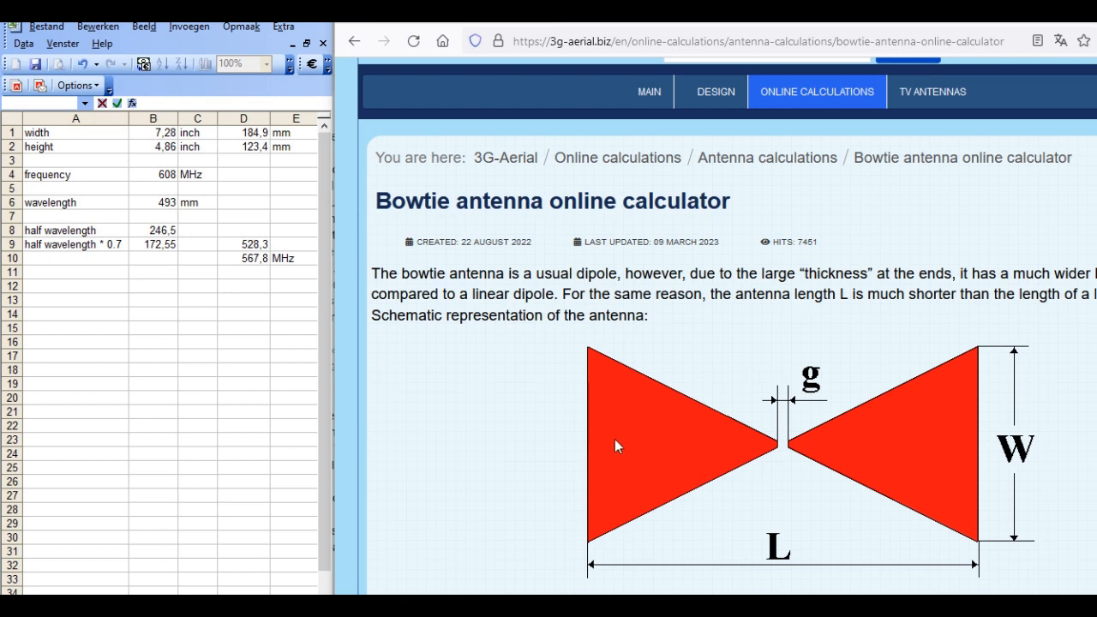
{"action": "scroll", "coordinate": [615, 439], "scroll_direction": "down", "scroll_amount": 3}
{"action": "scroll", "coordinate": [615, 439], "scroll_direction": "down", "scroll_amount": 3}
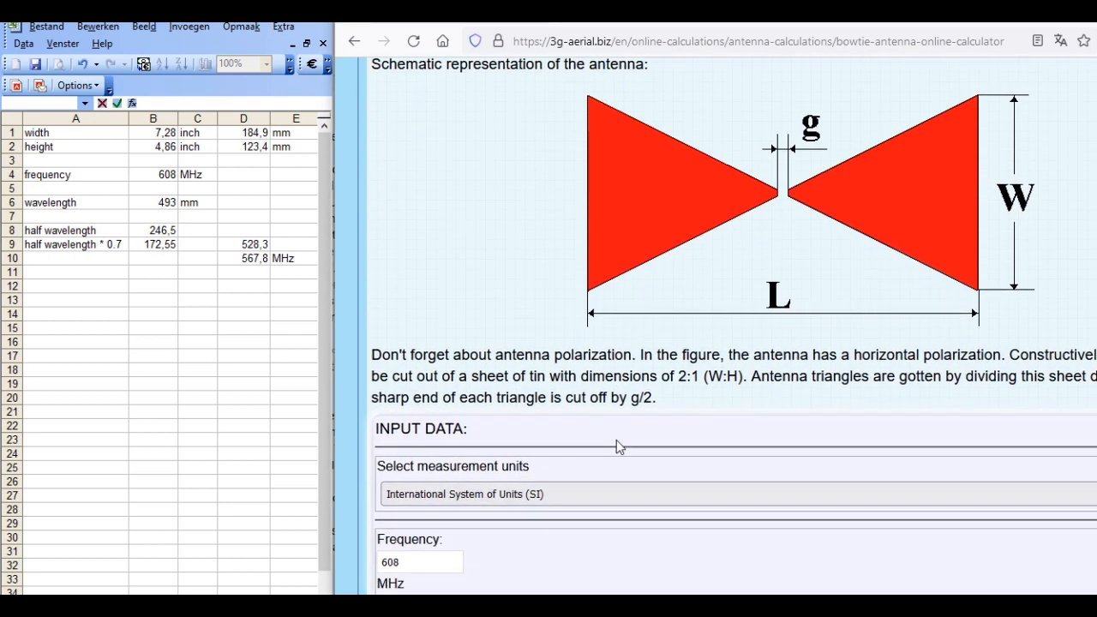
{"action": "scroll", "coordinate": [620, 445], "scroll_direction": "down", "scroll_amount": 1}
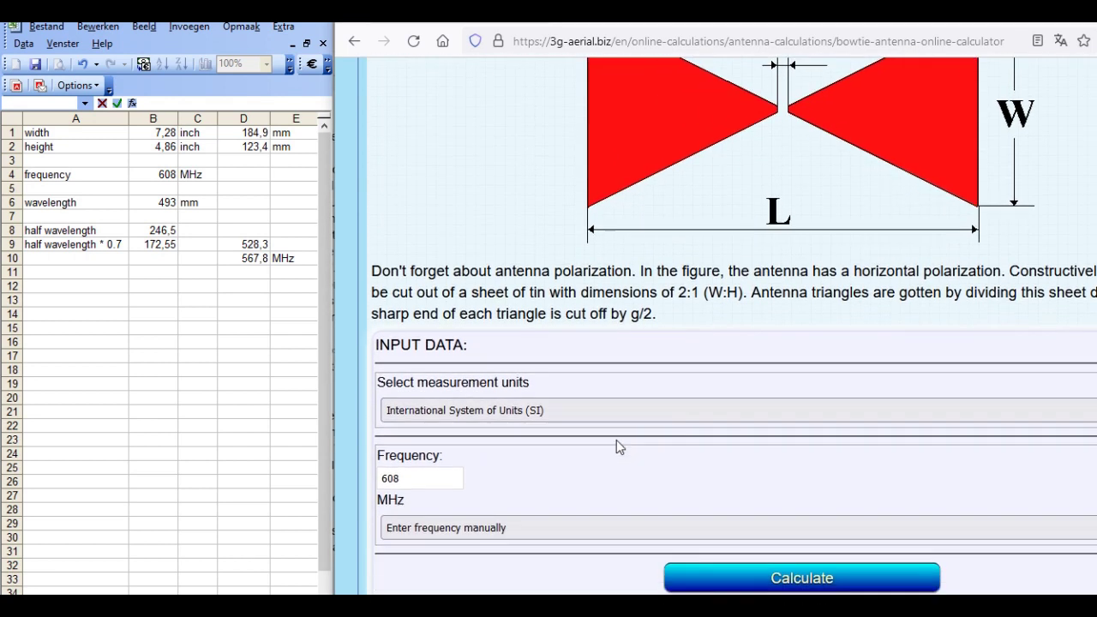
- Calculate the 608 MHz bowtie in SI units: L 157 mm, W 78.5 mm, gap 8.1 mm
{"action": "left_click", "coordinate": [414, 478]}
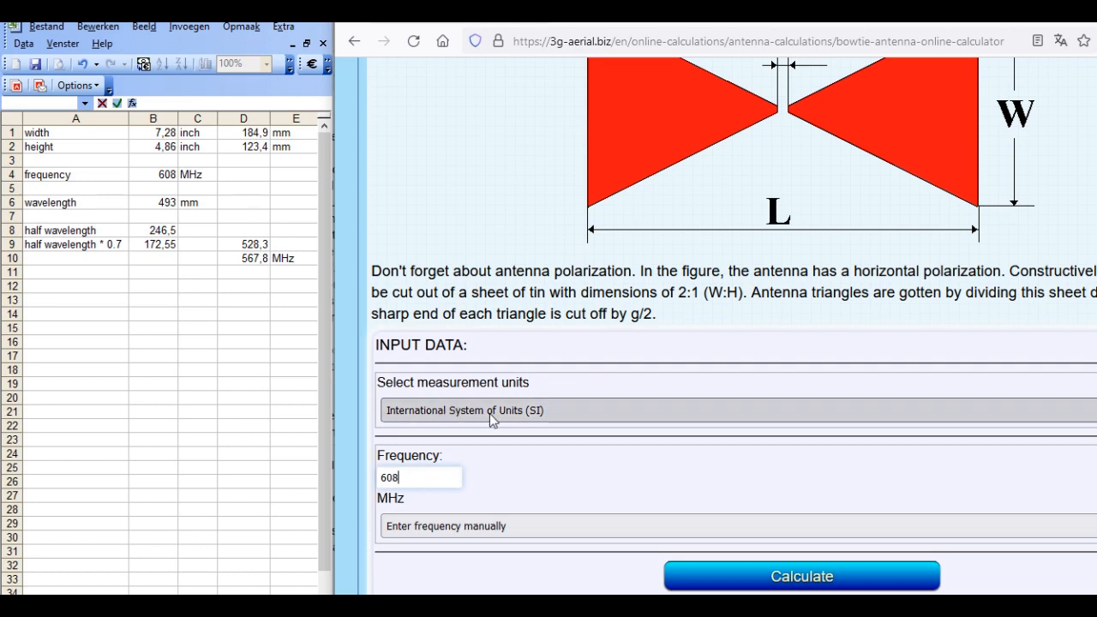
{"action": "left_click", "coordinate": [544, 413]}
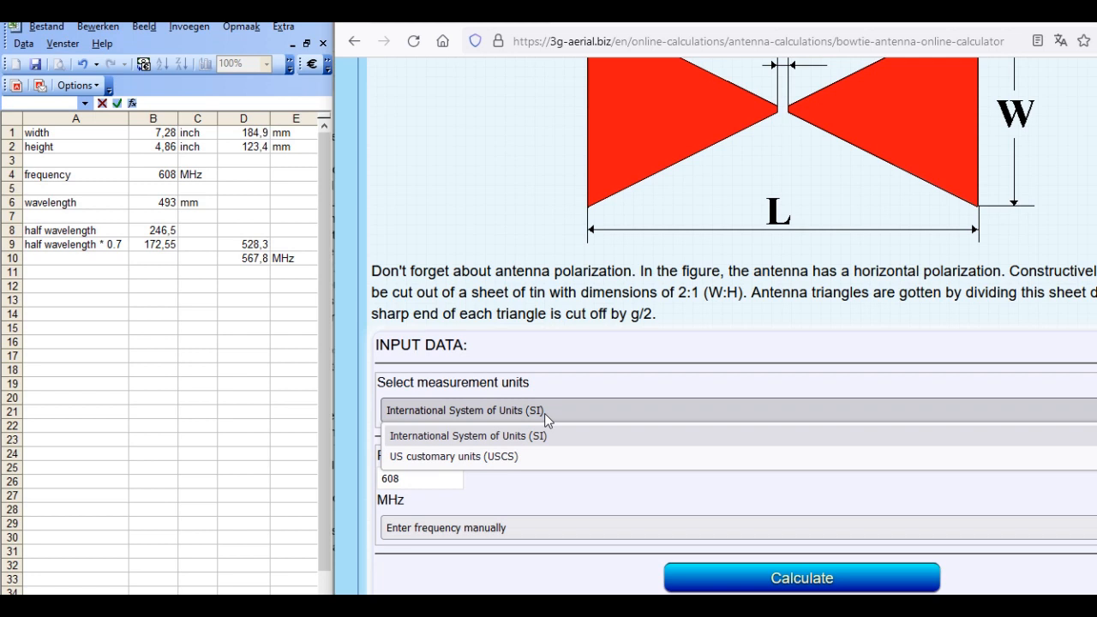
{"action": "left_click", "coordinate": [489, 410]}
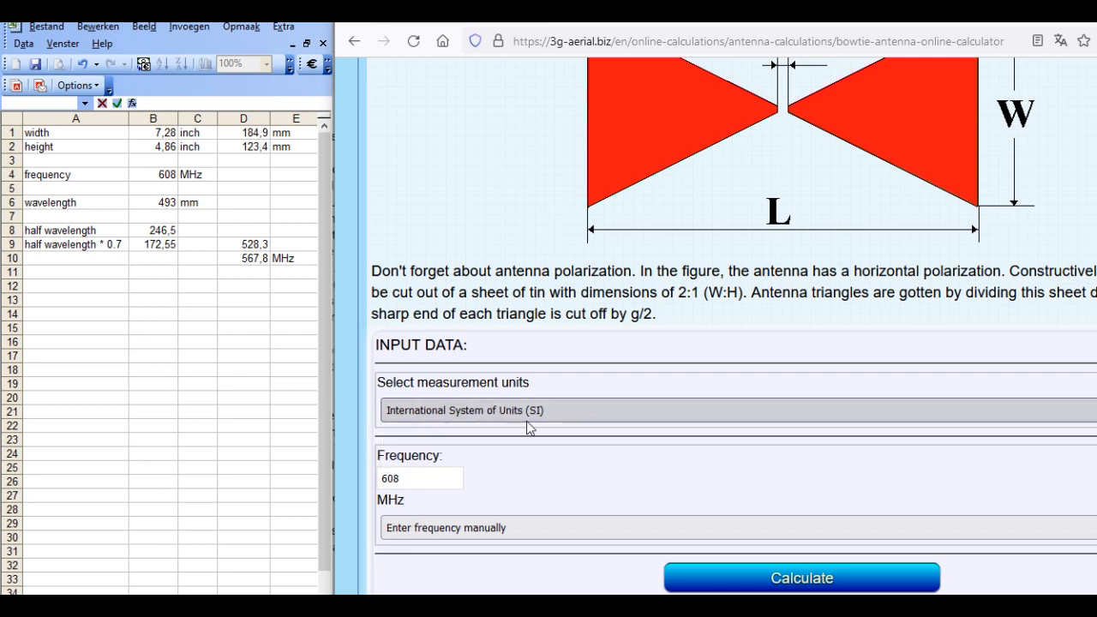
{"action": "scroll", "coordinate": [571, 434], "scroll_direction": "down", "scroll_amount": 1}
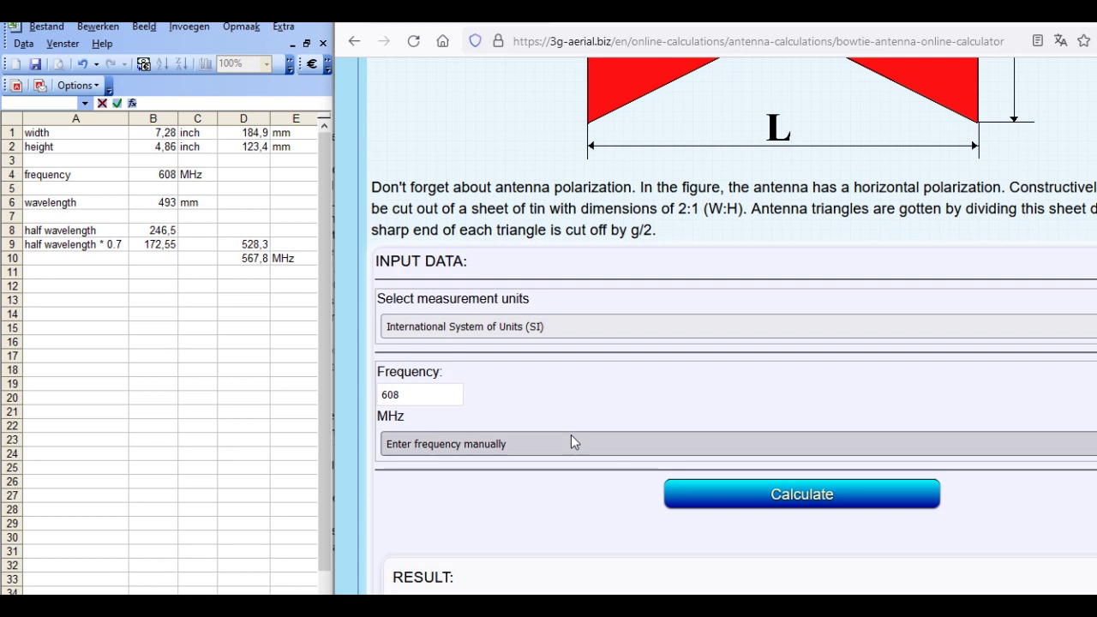
{"action": "left_click", "coordinate": [726, 502]}
{"action": "scroll", "coordinate": [726, 501], "scroll_direction": "down", "scroll_amount": 4}
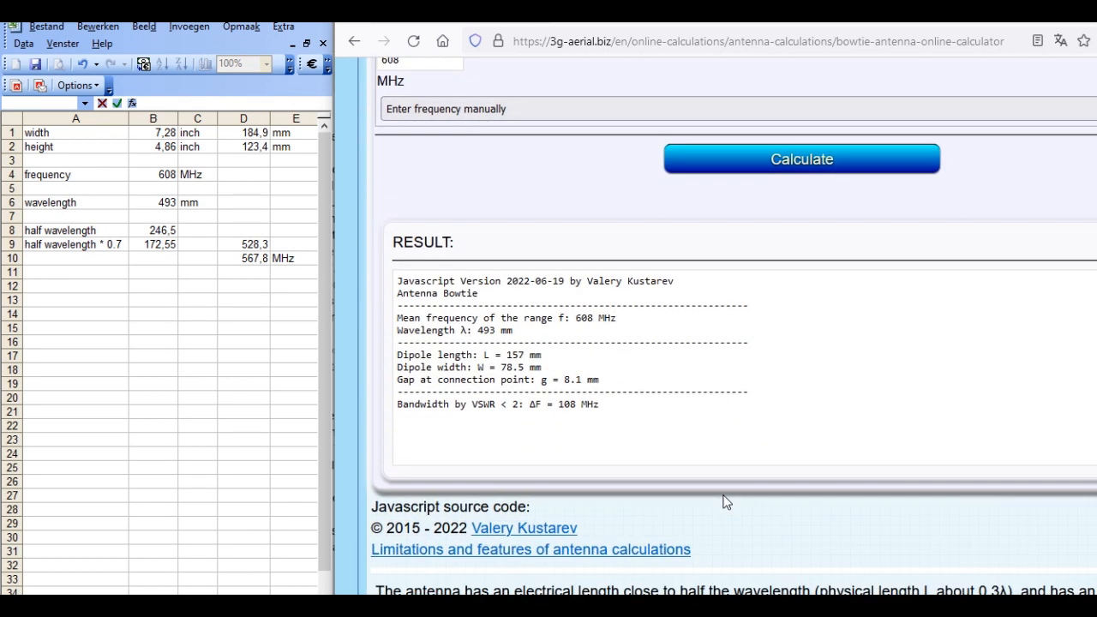
{"action": "scroll", "coordinate": [726, 501], "scroll_direction": "down", "scroll_amount": 1}
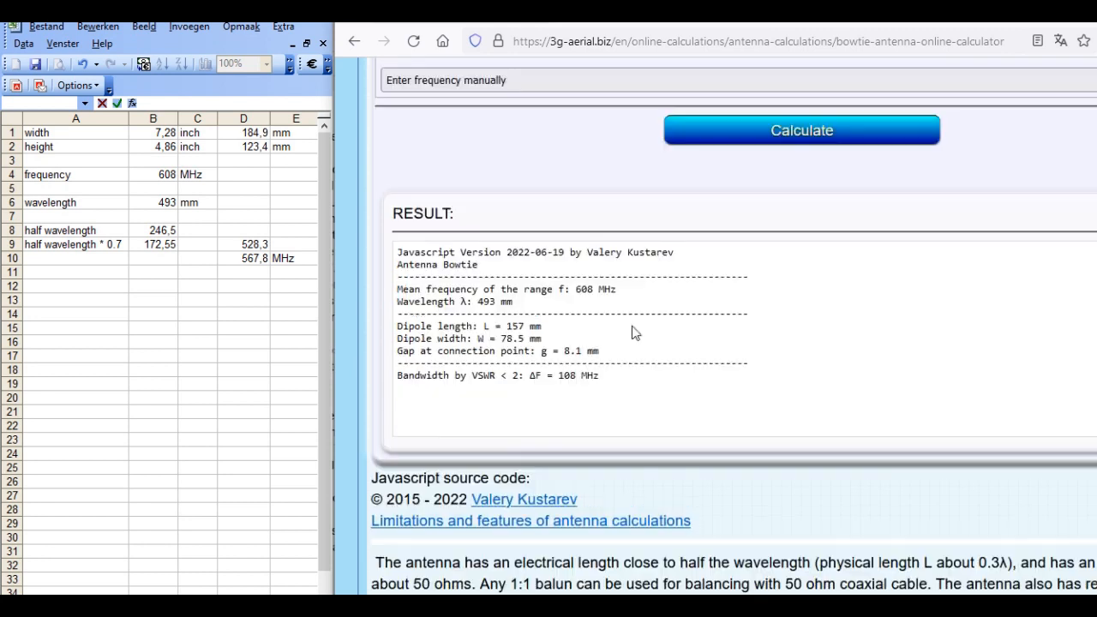
{"action": "scroll", "coordinate": [633, 323], "scroll_direction": "up", "scroll_amount": 10}
{"action": "scroll", "coordinate": [634, 323], "scroll_direction": "up", "scroll_amount": 3}
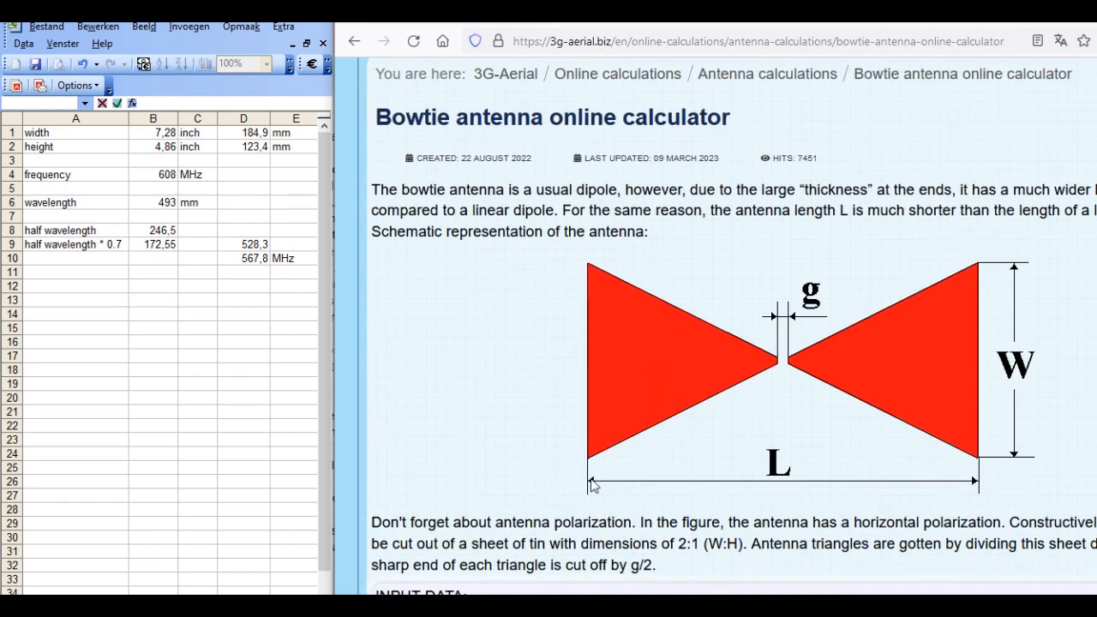
{"action": "scroll", "coordinate": [611, 409], "scroll_direction": "down", "scroll_amount": 3}
{"action": "scroll", "coordinate": [611, 410], "scroll_direction": "down", "scroll_amount": 2}
{"action": "scroll", "coordinate": [611, 410], "scroll_direction": "down", "scroll_amount": 3}
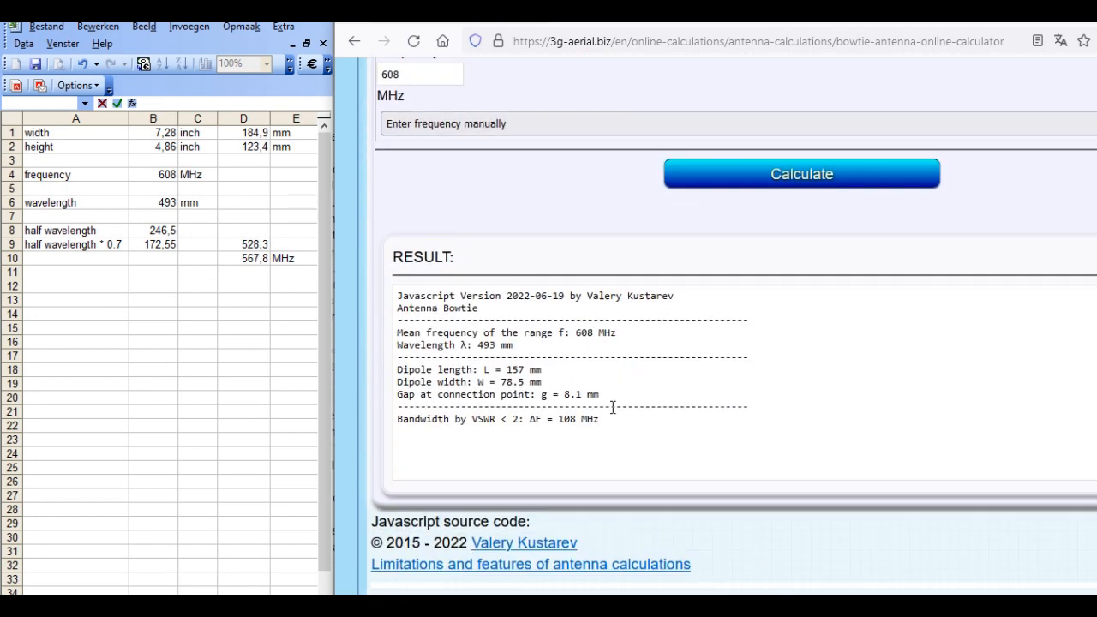
{"action": "scroll", "coordinate": [611, 410], "scroll_direction": "down", "scroll_amount": 1}
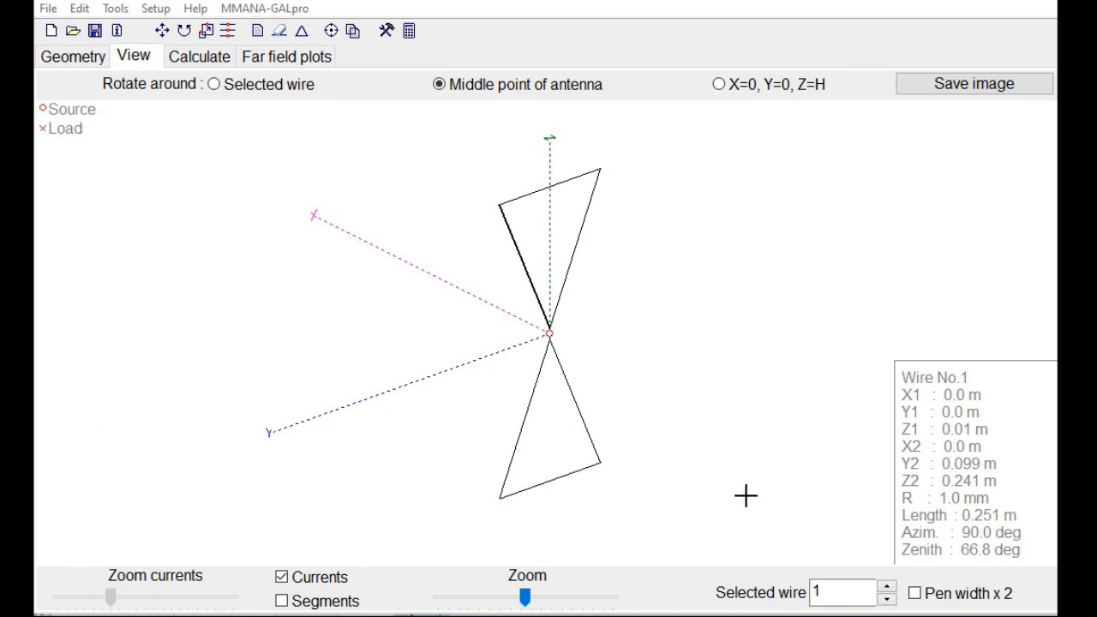
- Inspect the model, then run the 202 MHz analysis: 48.92 Ω, SWR 1.02, 5.99 dBi
{"action": "mouse_move", "coordinate": [707, 494]}
{"action": "left_mouse_down"}
{"action": "mouse_move", "coordinate": [719, 493]}
{"action": "mouse_move", "coordinate": [704, 493]}
{"action": "left_mouse_up"}
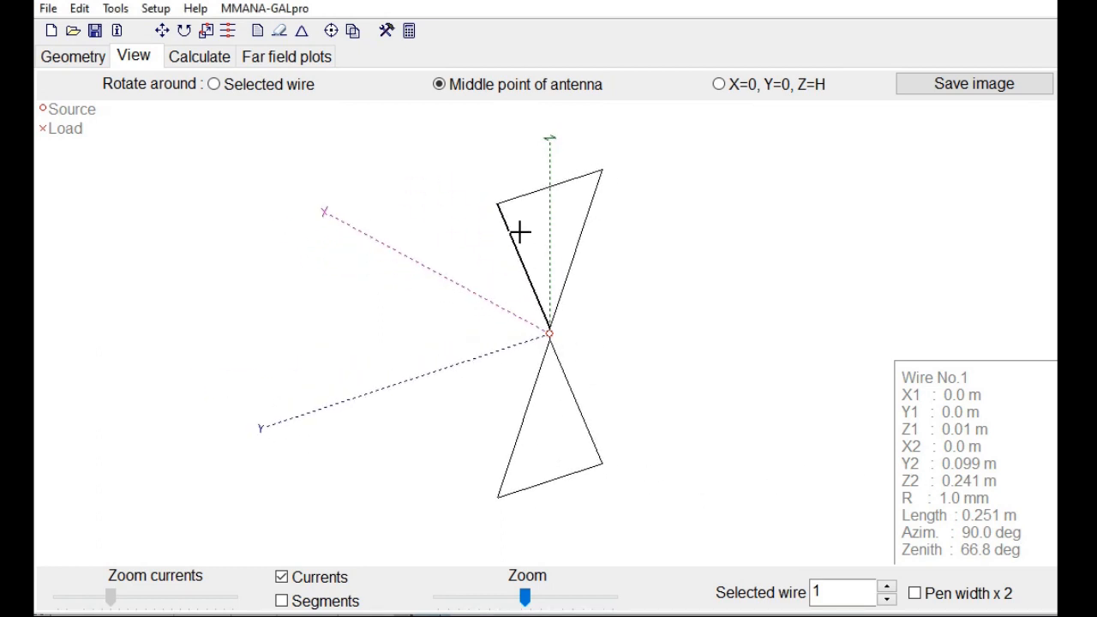
{"action": "left_click_drag", "start_coordinate": [762, 420], "coordinate": [765, 423]}
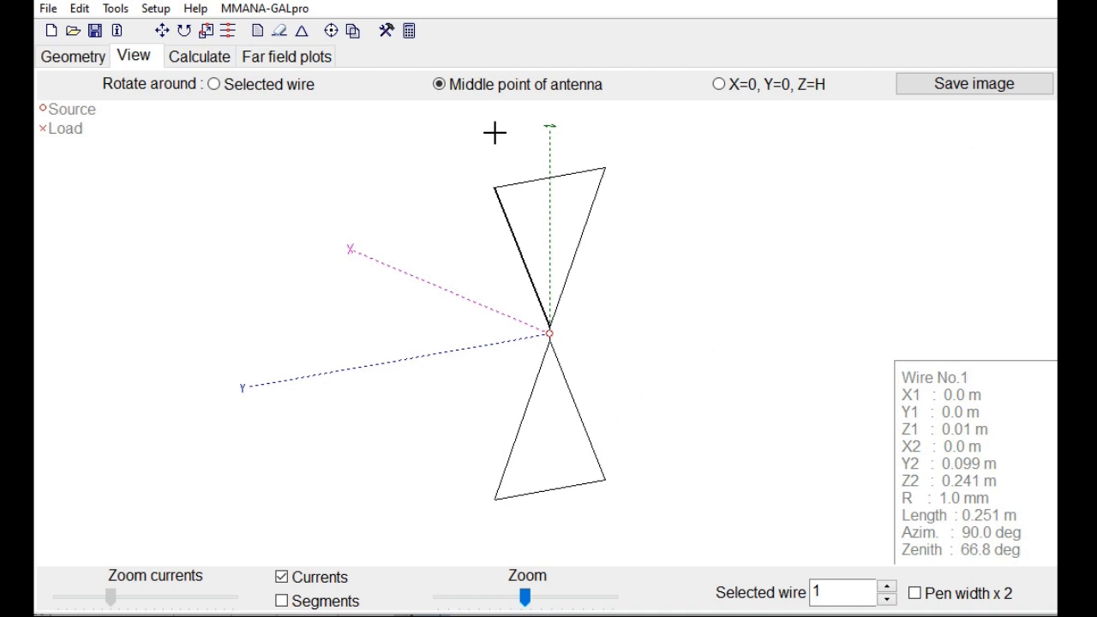
{"action": "left_click", "coordinate": [199, 57]}
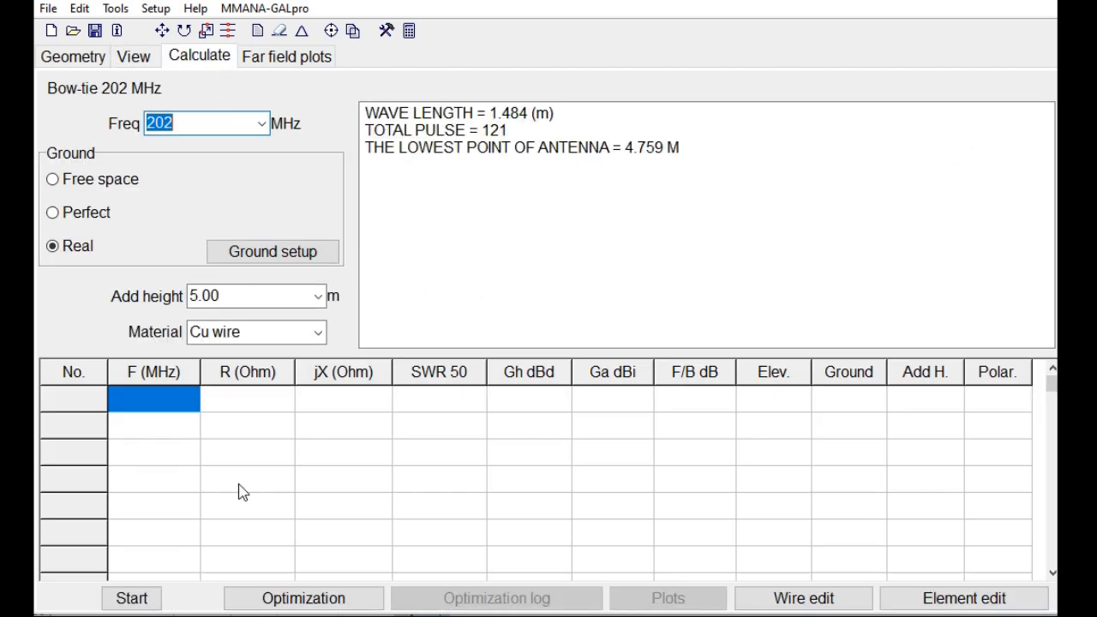
{"action": "left_click", "coordinate": [137, 598]}
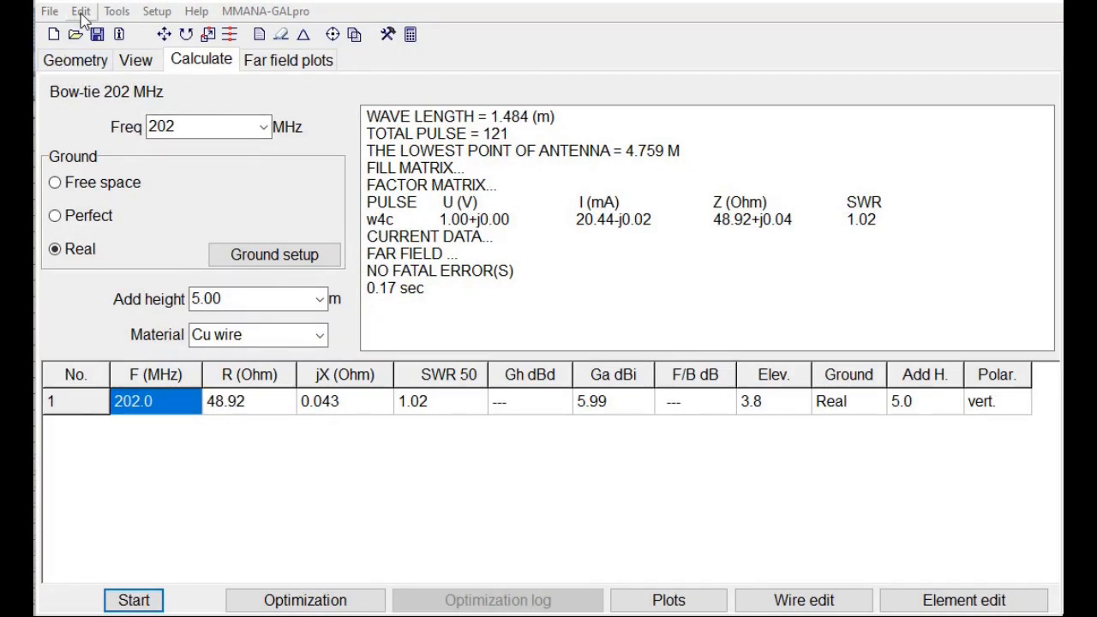
- Use Wire scale to change 202.0 to 608 MHz, applying the 0.332237 multiplier
{"action": "left_click", "coordinate": [82, 12]}
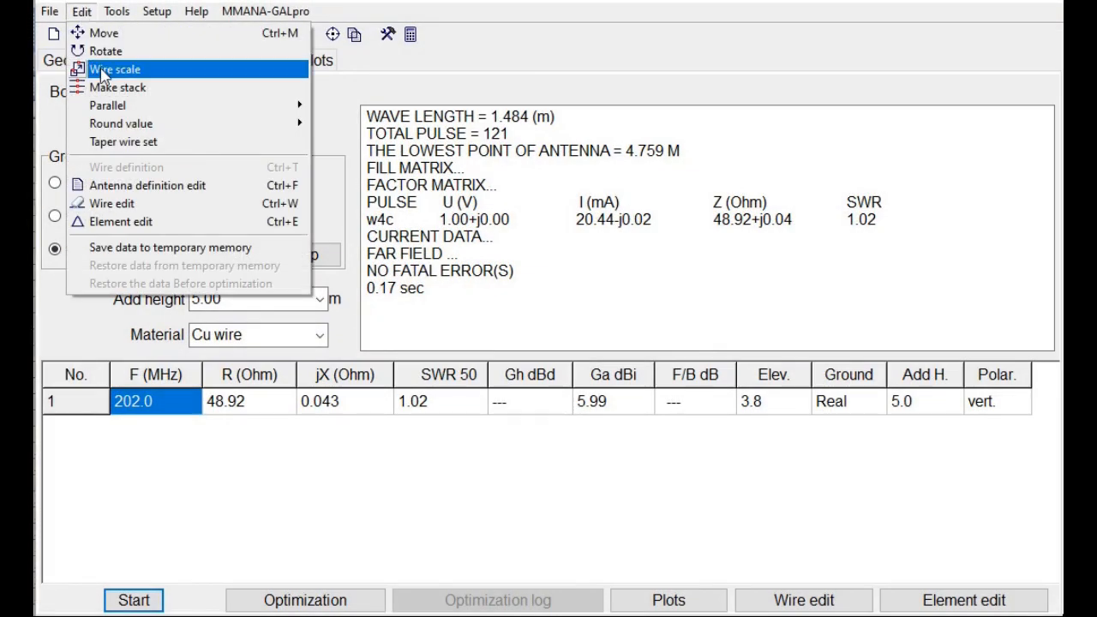
{"action": "left_click", "coordinate": [104, 74]}
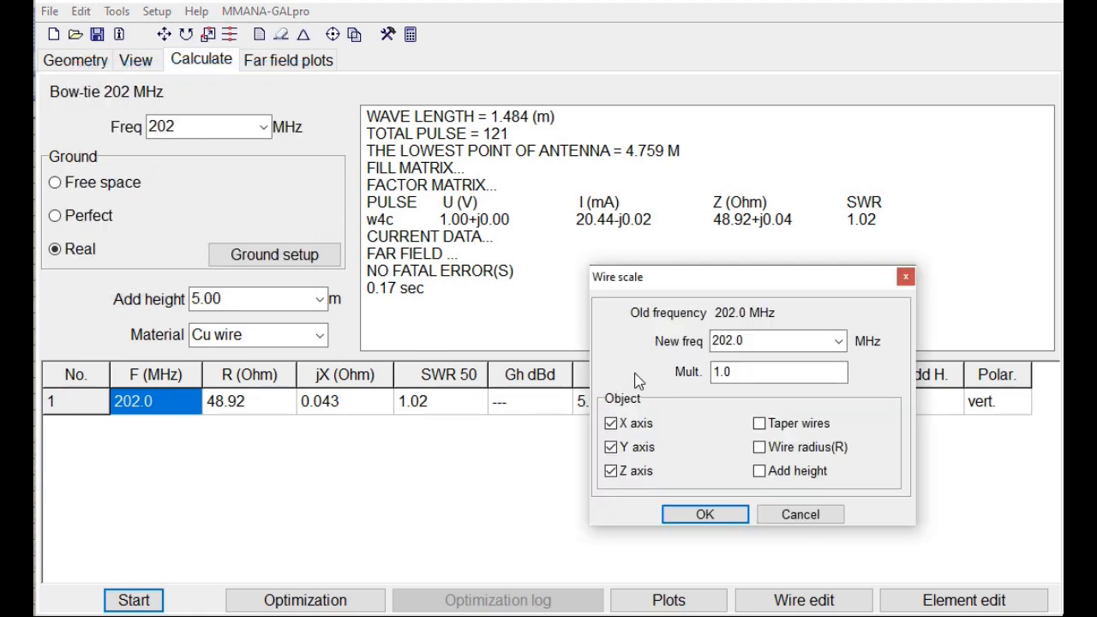
{"action": "left_click", "coordinate": [746, 371]}
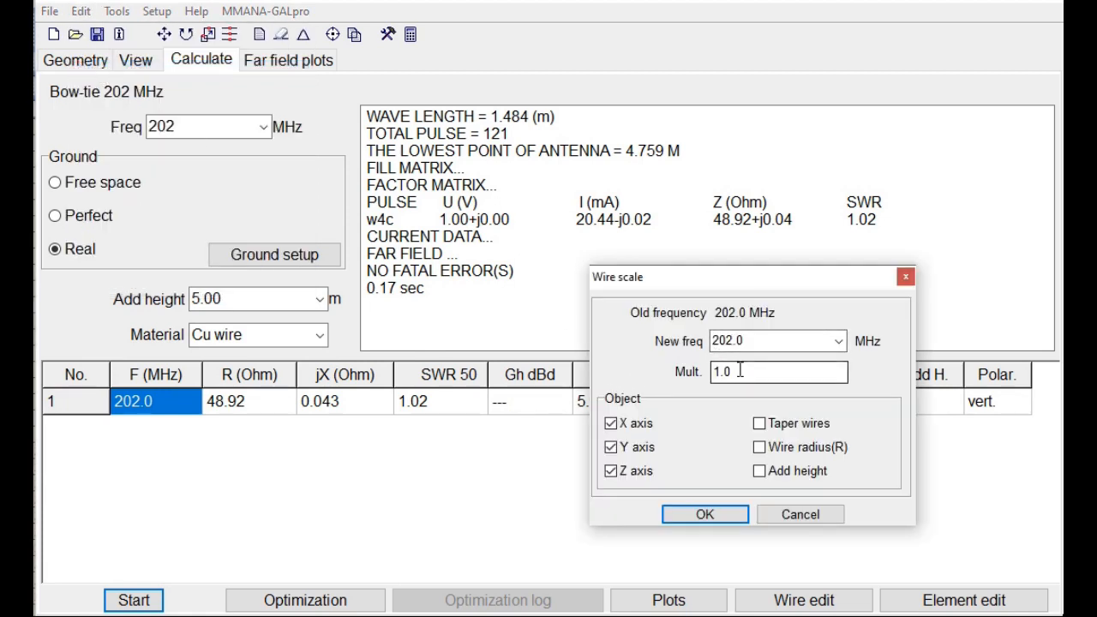
{"action": "left_click", "coordinate": [749, 342]}
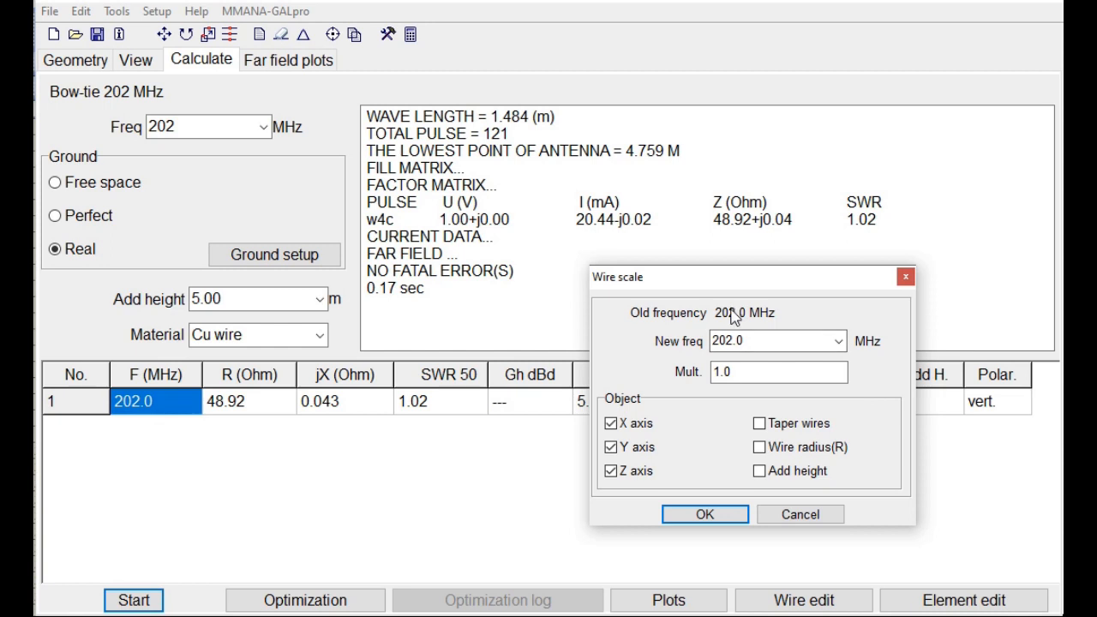
{"action": "left_click_drag", "start_coordinate": [749, 341], "coordinate": [703, 347]}
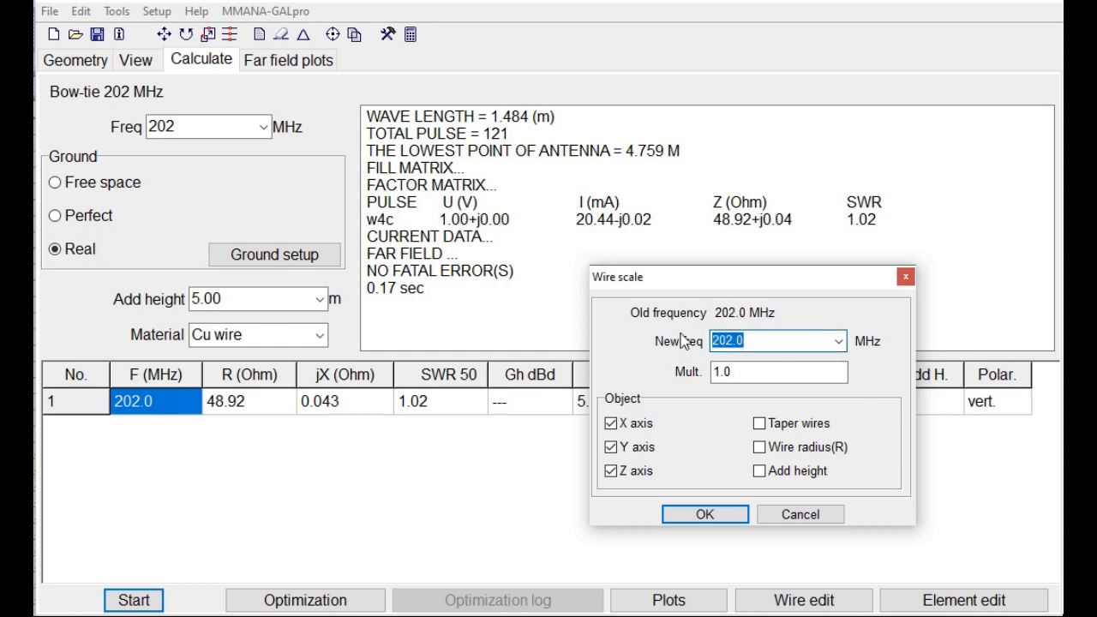
{"action": "type", "text": "608"}
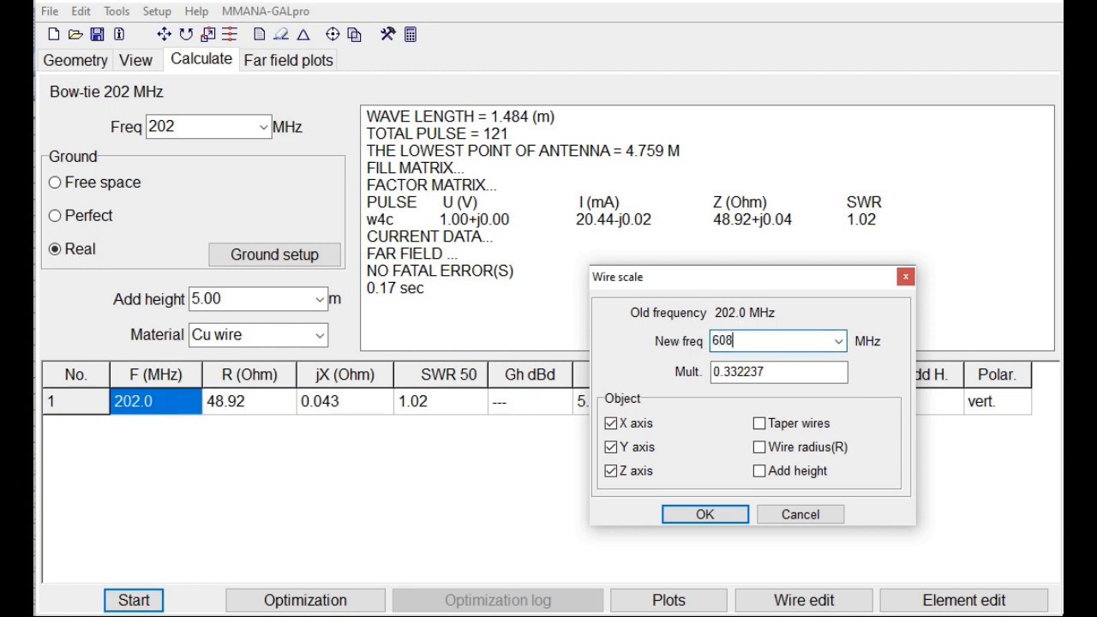
{"action": "left_click", "coordinate": [715, 373]}
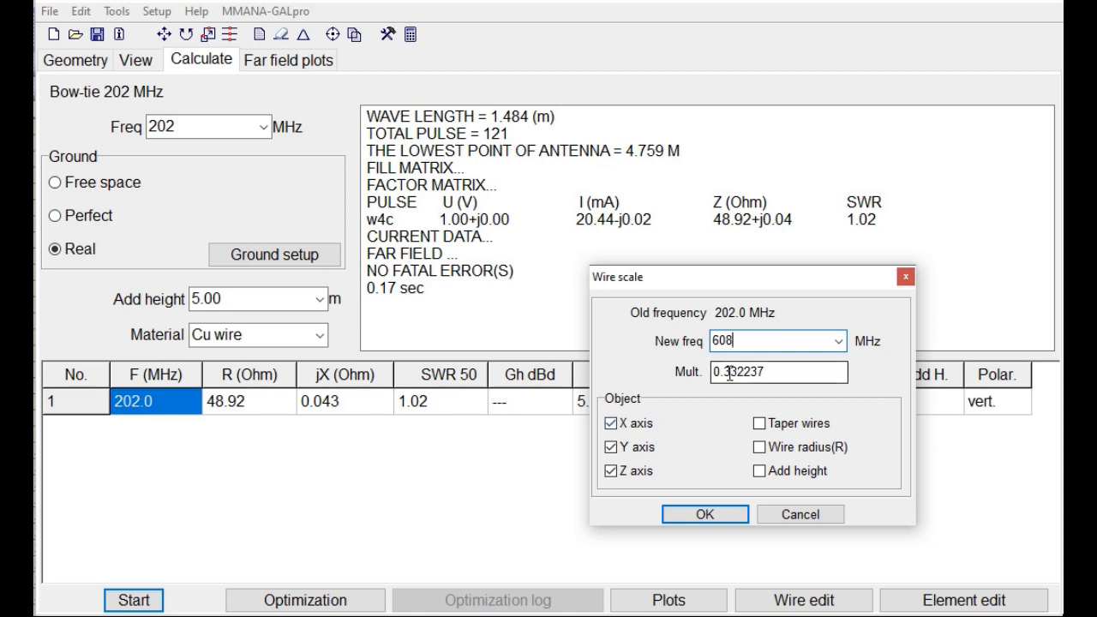
{"action": "left_click", "coordinate": [710, 518]}
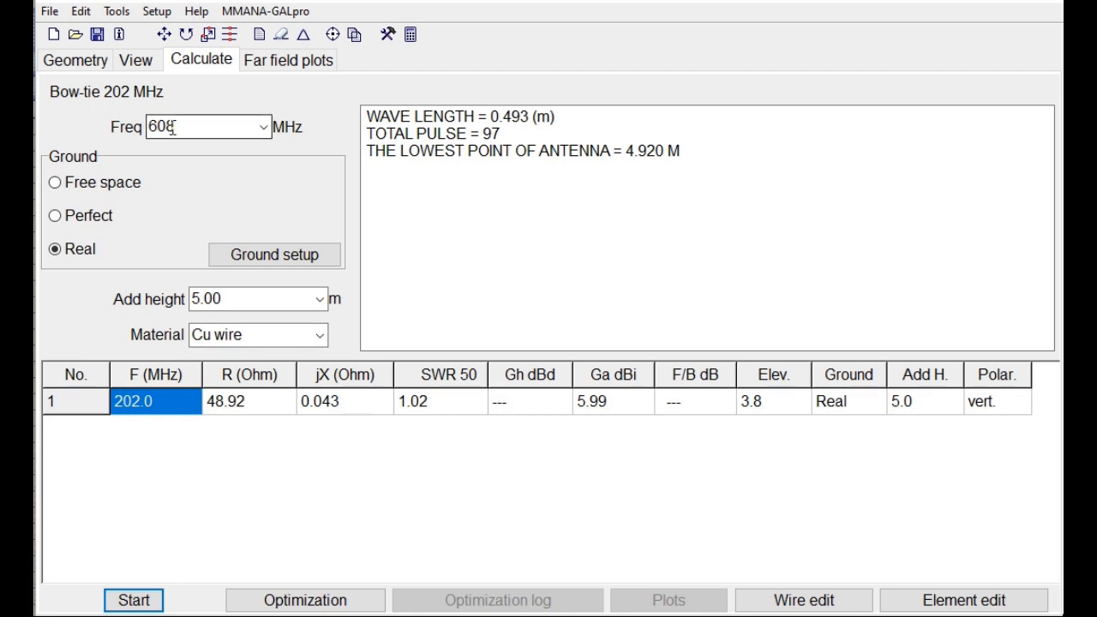
- Review the scaled geometry, run the 608 MHz analysis (49.04 Ω, SWR 1.03, 7.3 dBi) and show far-field plots
{"action": "left_click", "coordinate": [76, 60]}
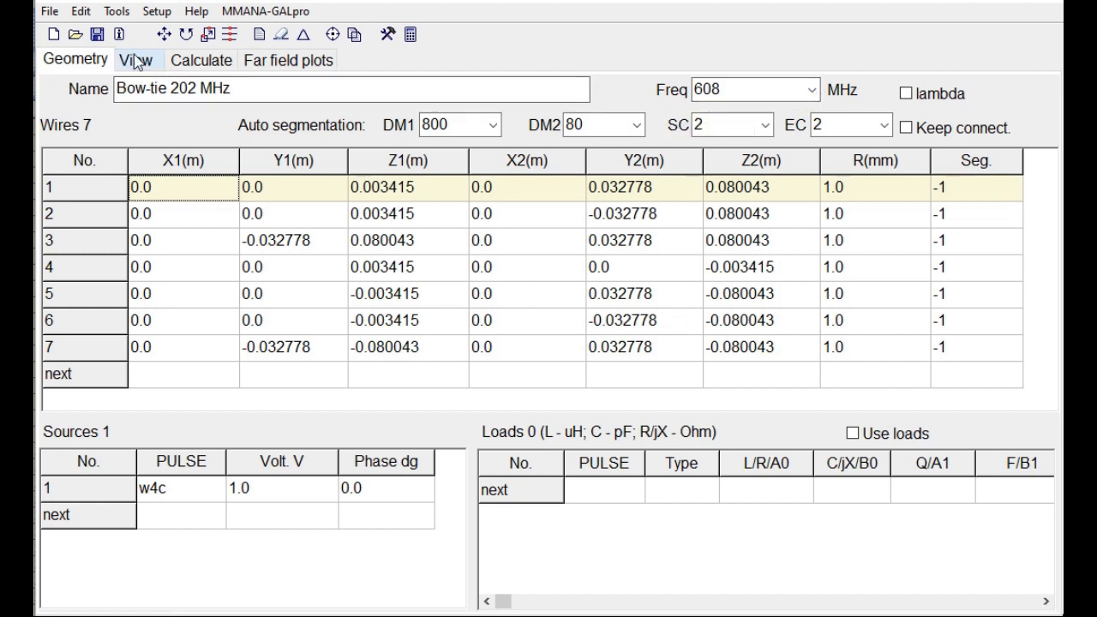
{"action": "left_click", "coordinate": [200, 60]}
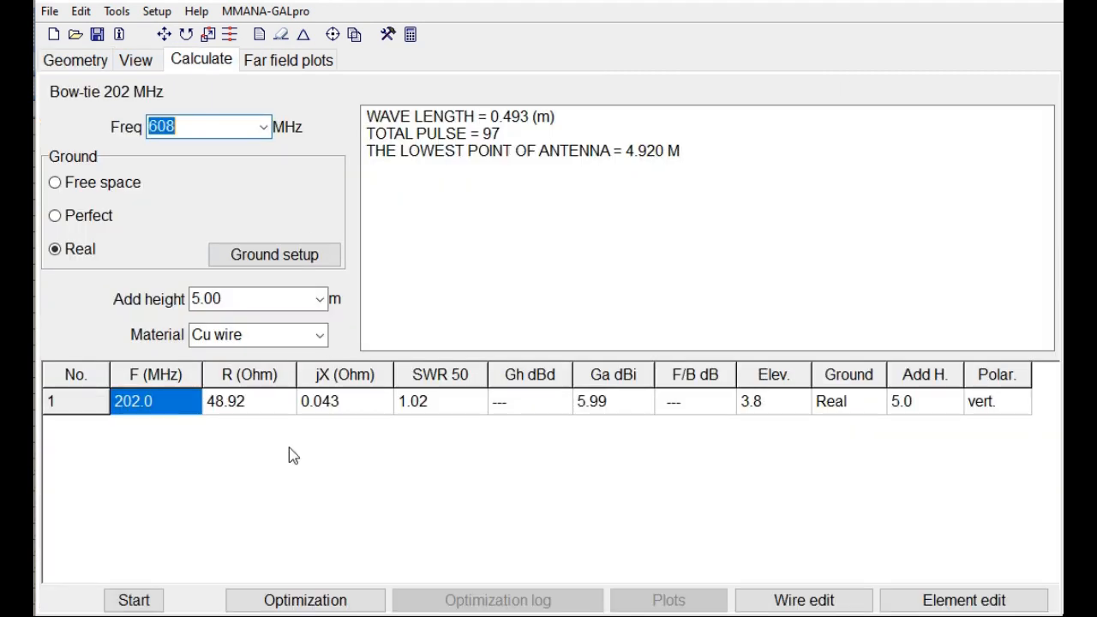
{"action": "left_click", "coordinate": [133, 600]}
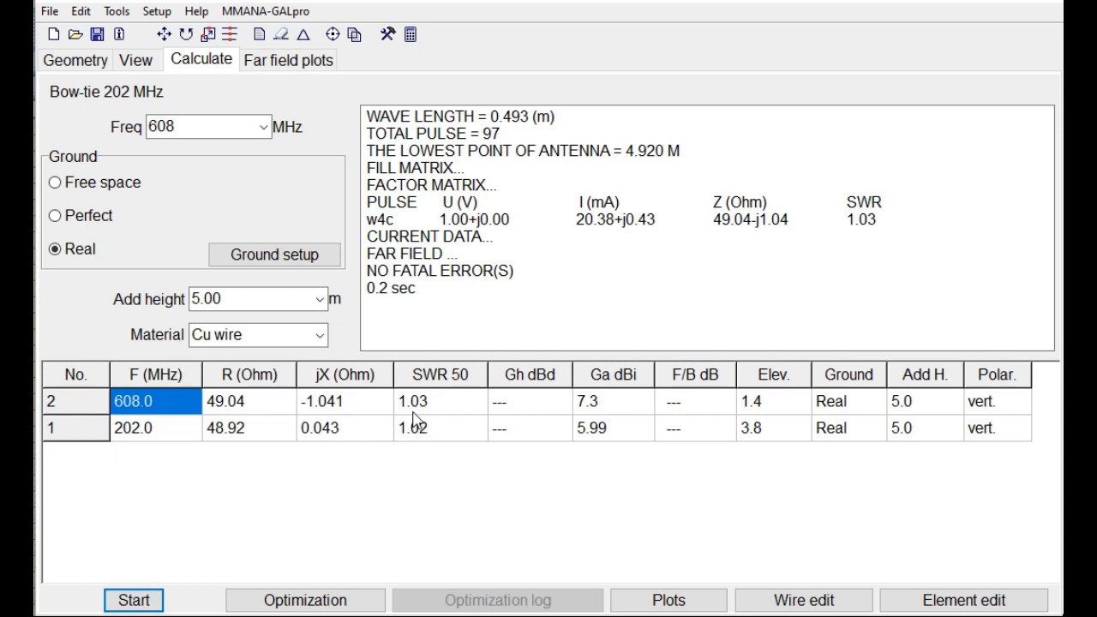
{"action": "left_click", "coordinate": [288, 60]}
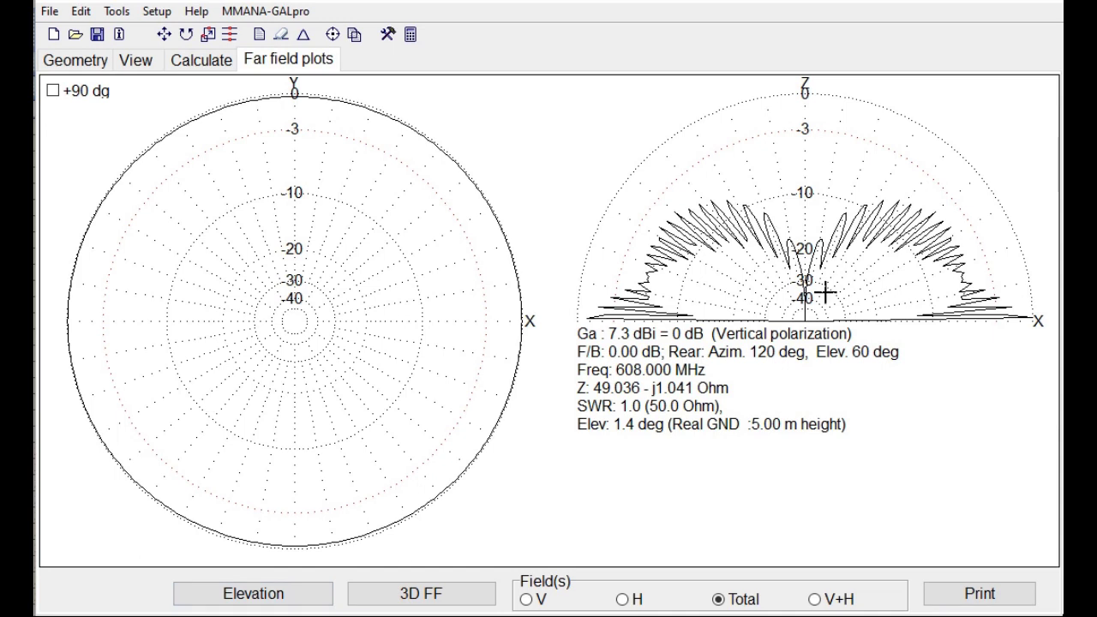
- Rotate the 3D model, read wires 3 and 7 (0.066 m), then expose the calculator results beside it
{"action": "left_click", "coordinate": [137, 60]}
{"action": "mouse_move", "coordinate": [350, 289]}
{"action": "left_mouse_down"}
{"action": "mouse_move", "coordinate": [304, 282]}
{"action": "mouse_move", "coordinate": [359, 291]}
{"action": "left_mouse_up"}
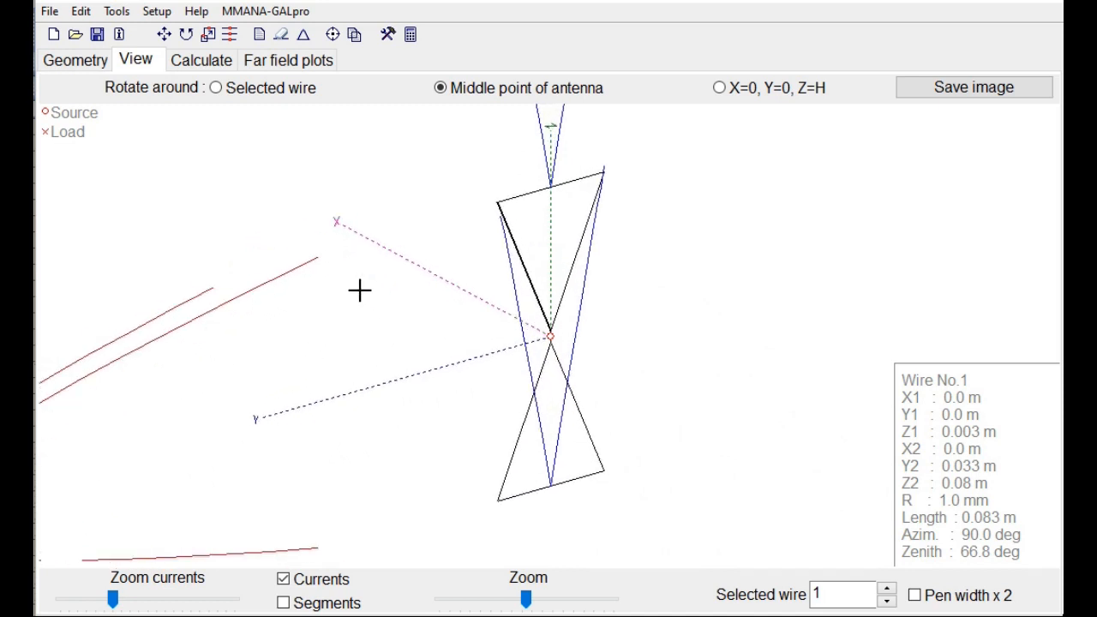
{"action": "left_click_drag", "start_coordinate": [359, 292], "coordinate": [361, 294]}
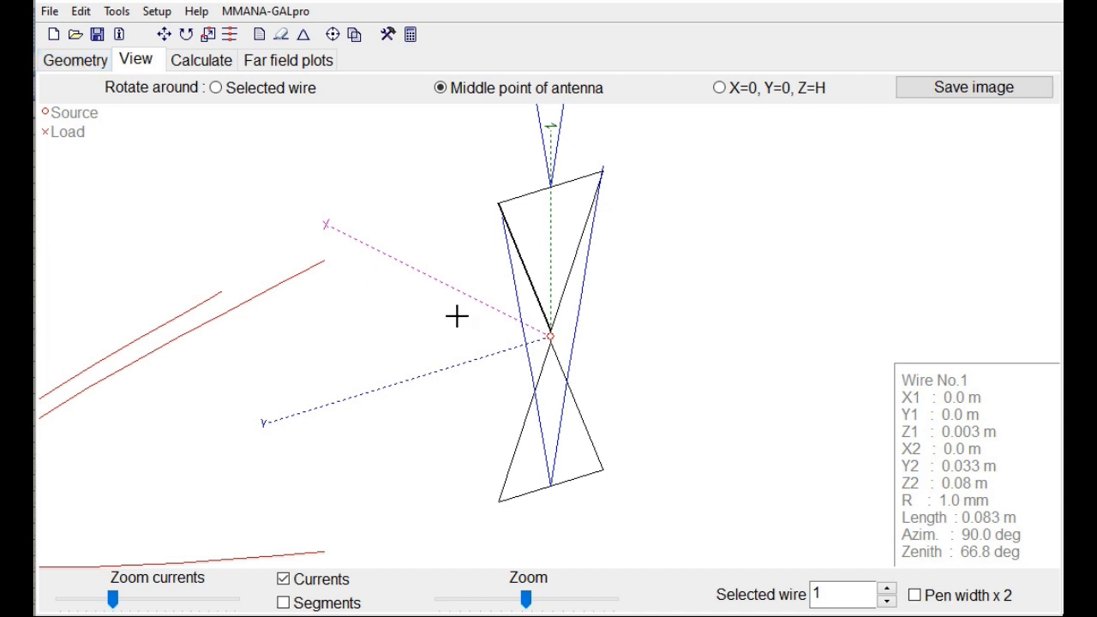
{"action": "left_click_drag", "start_coordinate": [457, 317], "coordinate": [468, 312]}
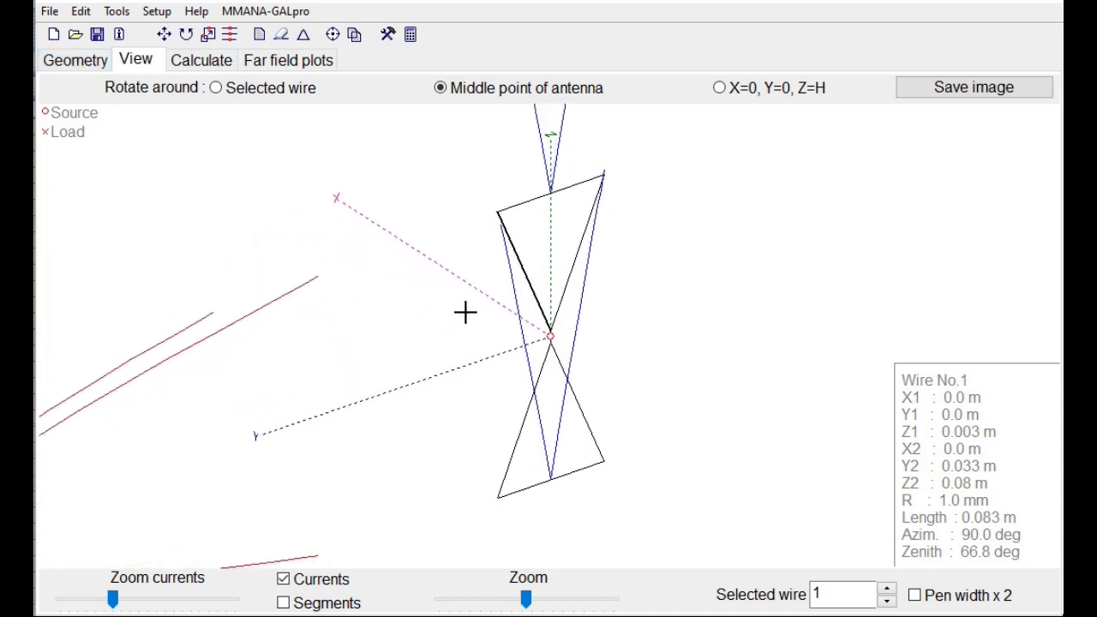
{"action": "left_click", "coordinate": [533, 197]}
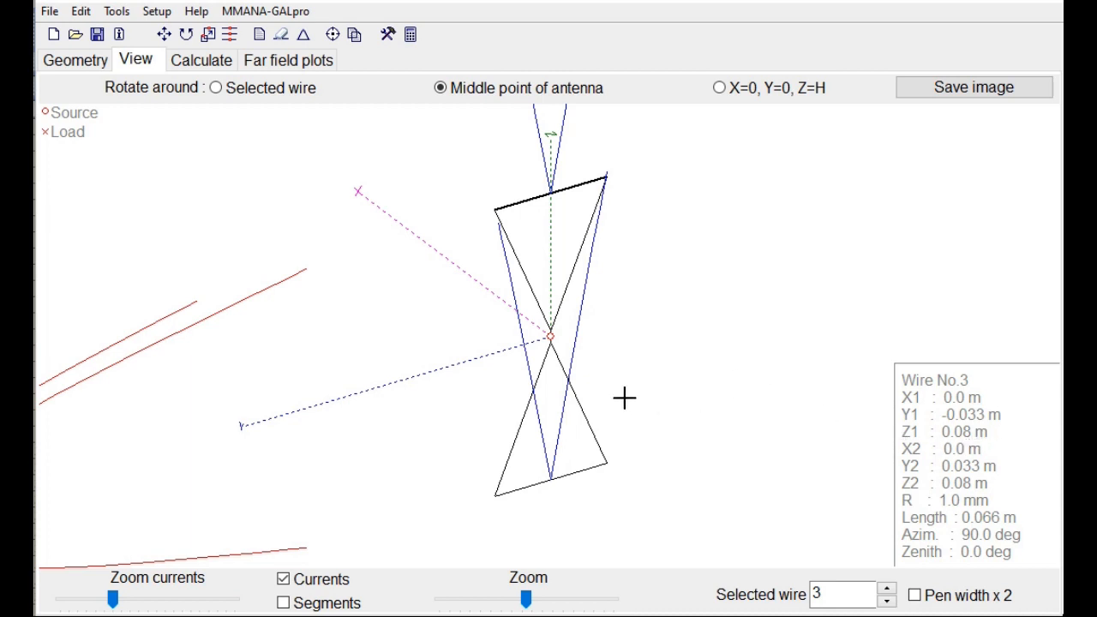
{"action": "left_click", "coordinate": [589, 468]}
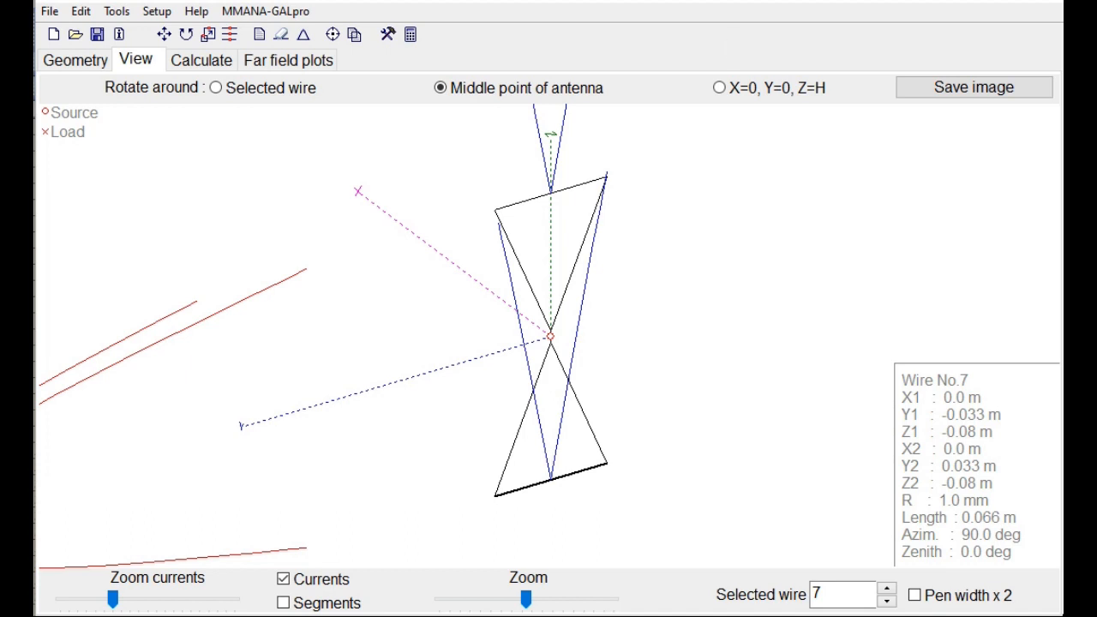
{"action": "left_click_drag", "start_coordinate": [771, 11], "coordinate": [158, 11]}
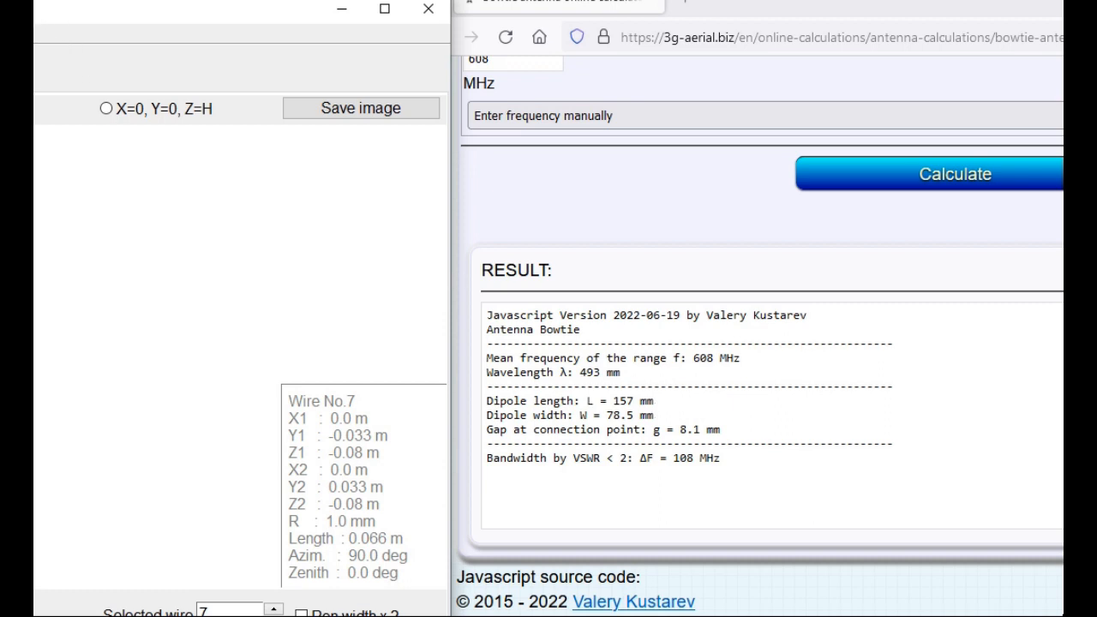
- Restore the MMANA-GAL window to full width after comparing the 157 mm and 78.5 mm values
{"action": "left_click_drag", "start_coordinate": [201, 8], "coordinate": [728, 35]}
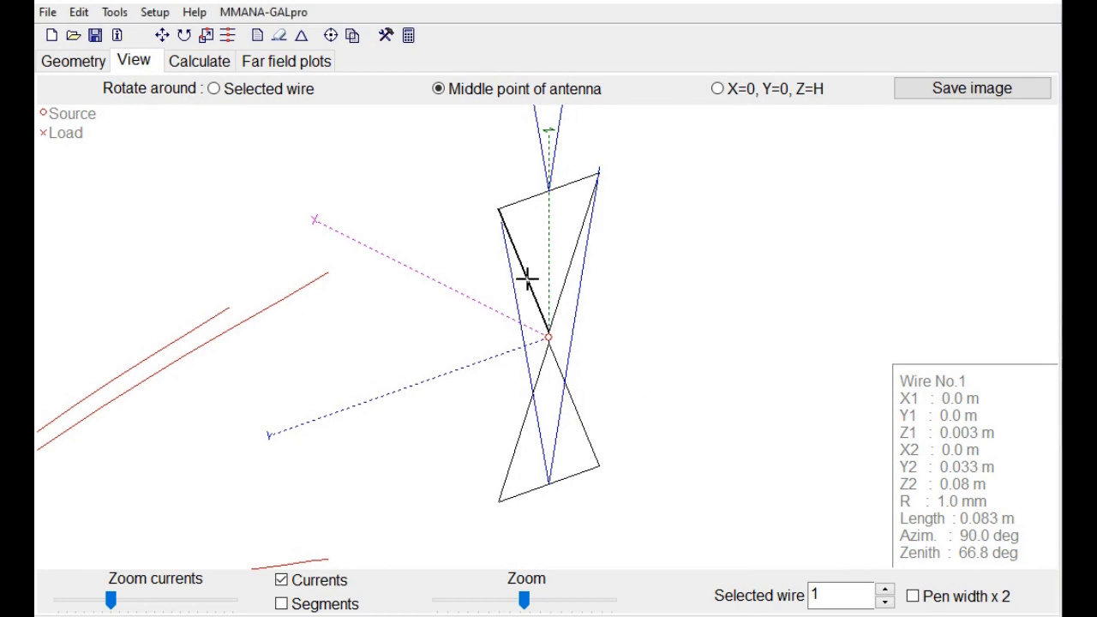
- Read the Wire definitions of side wire 1, top wire 3 and lower wire 5
{"action": "double_click", "coordinate": [527, 280]}
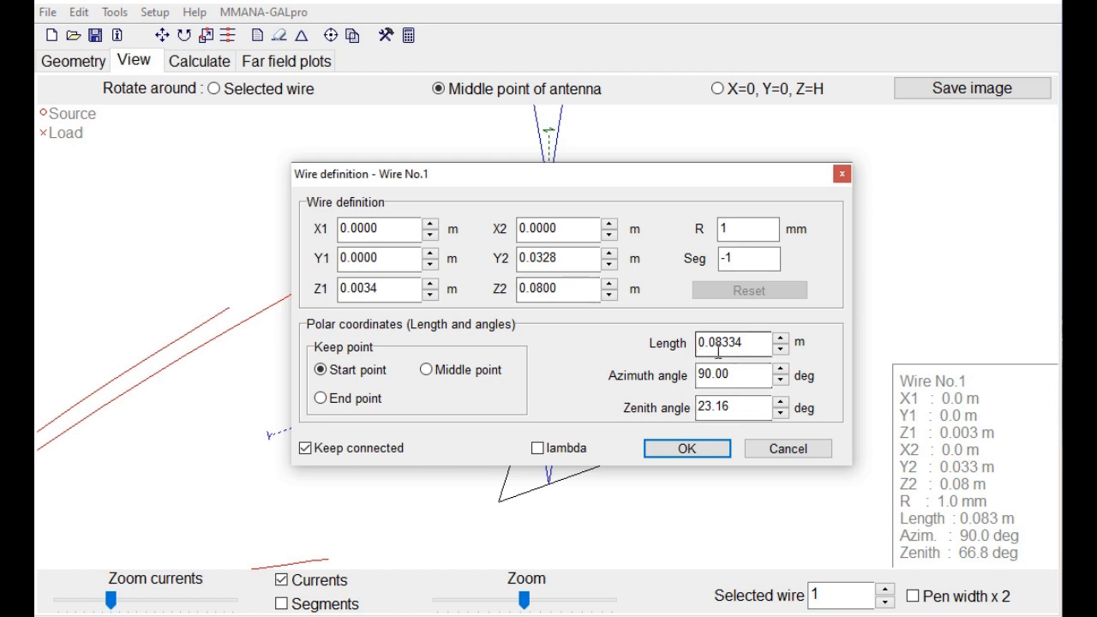
{"action": "left_click", "coordinate": [700, 452]}
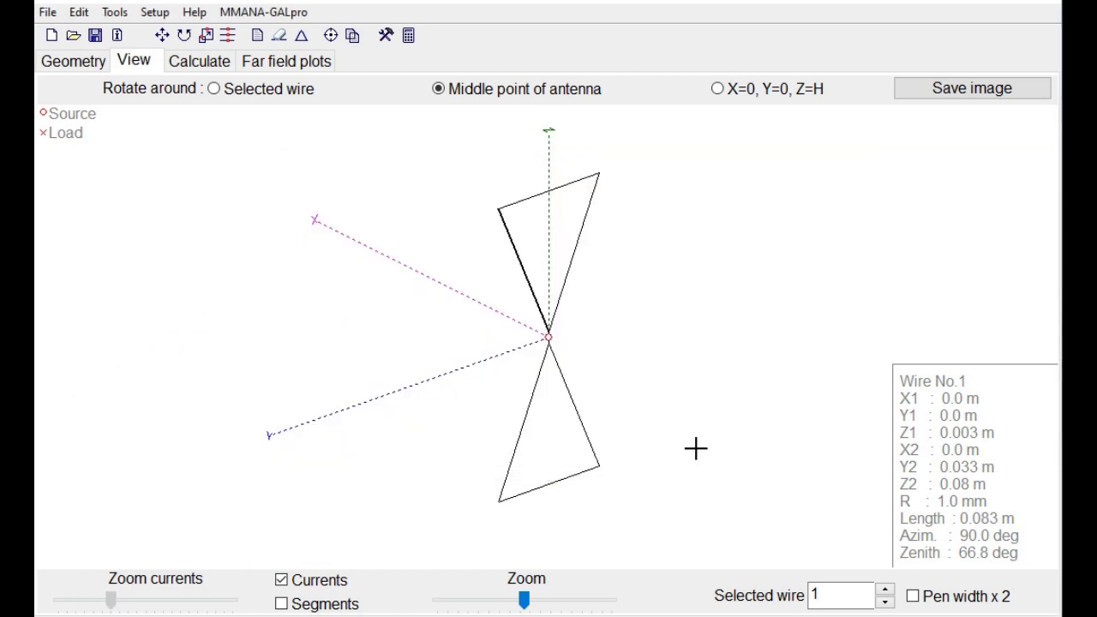
{"action": "double_click", "coordinate": [525, 199]}
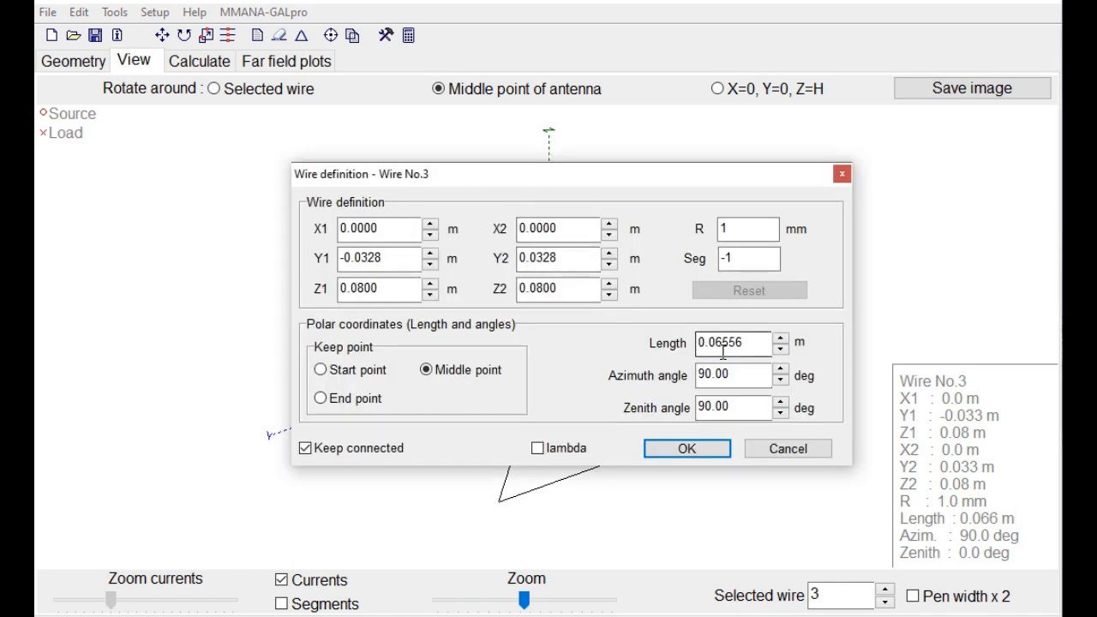
{"action": "left_click", "coordinate": [683, 452]}
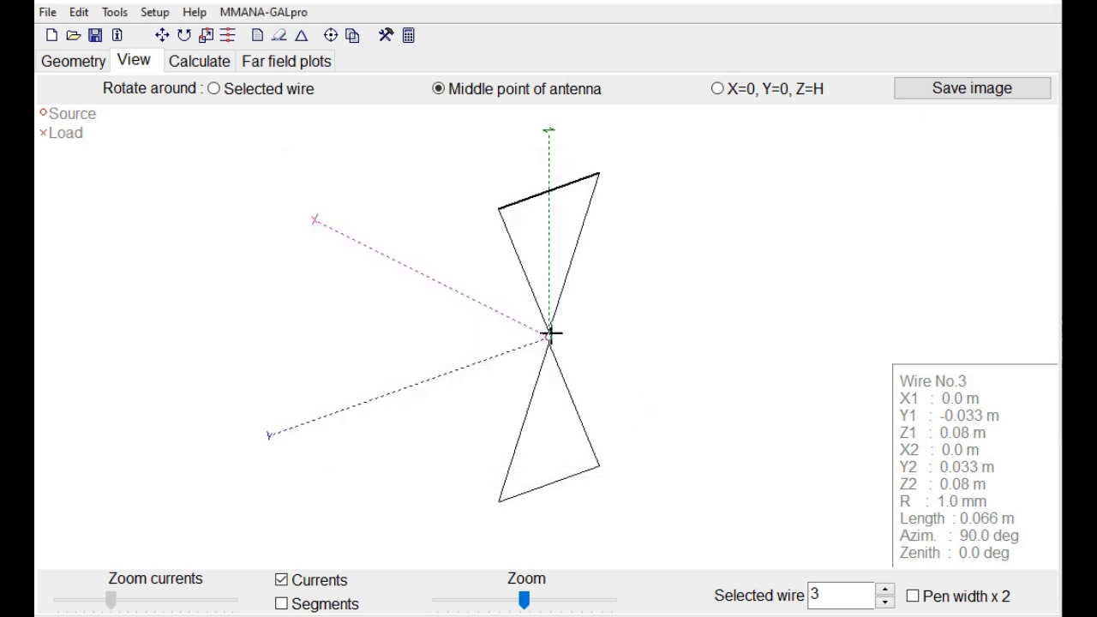
{"action": "double_click", "coordinate": [522, 403]}
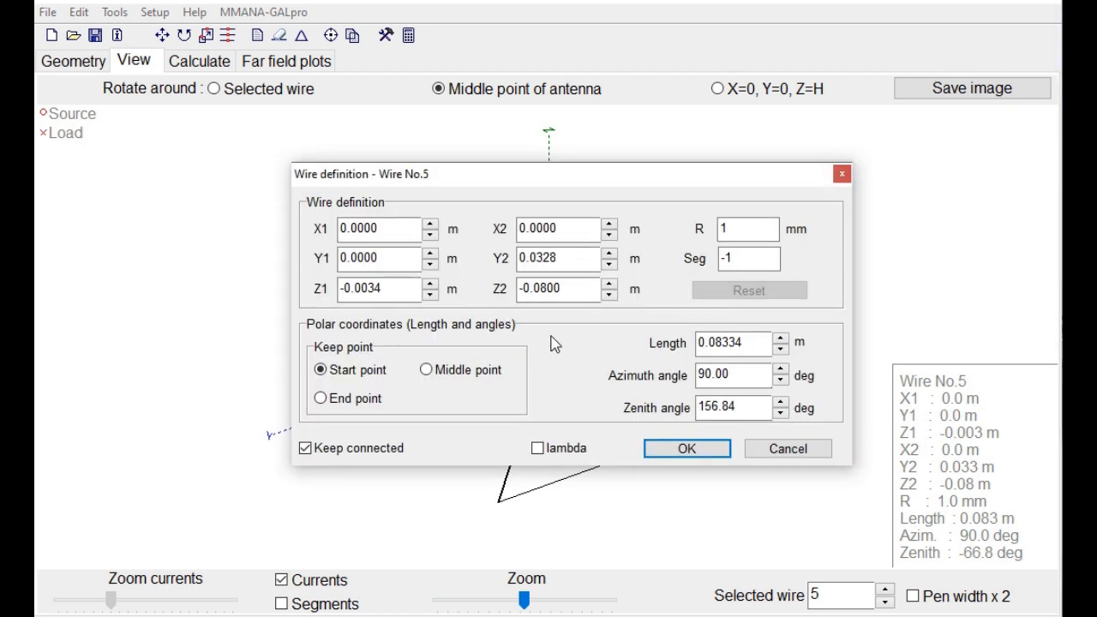
{"action": "left_click", "coordinate": [789, 453]}
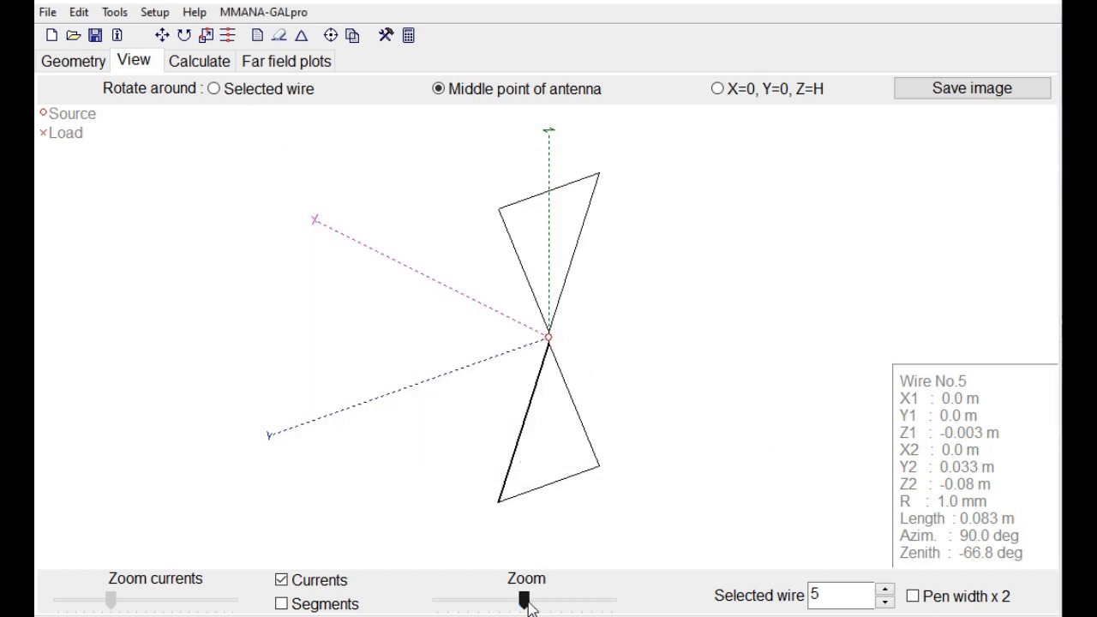
- Zoom into the centre and confirm feed wire 4 at 0.00683 m length
{"action": "left_click_drag", "start_coordinate": [525, 600], "coordinate": [574, 603]}
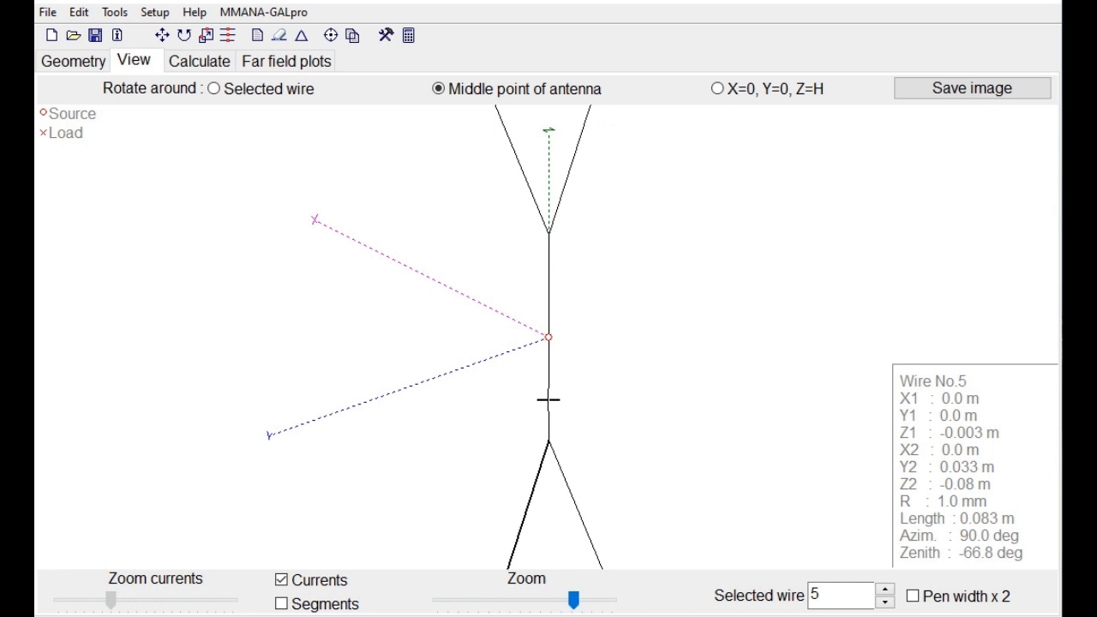
{"action": "double_click", "coordinate": [548, 400]}
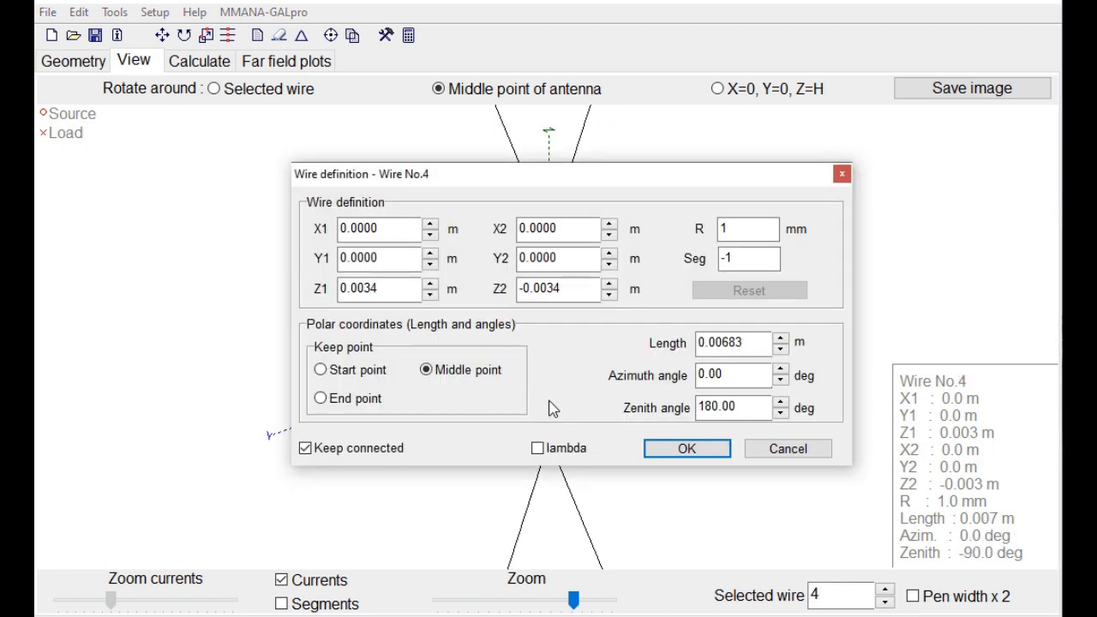
{"action": "left_click", "coordinate": [709, 346]}
{"action": "left_click", "coordinate": [728, 346]}
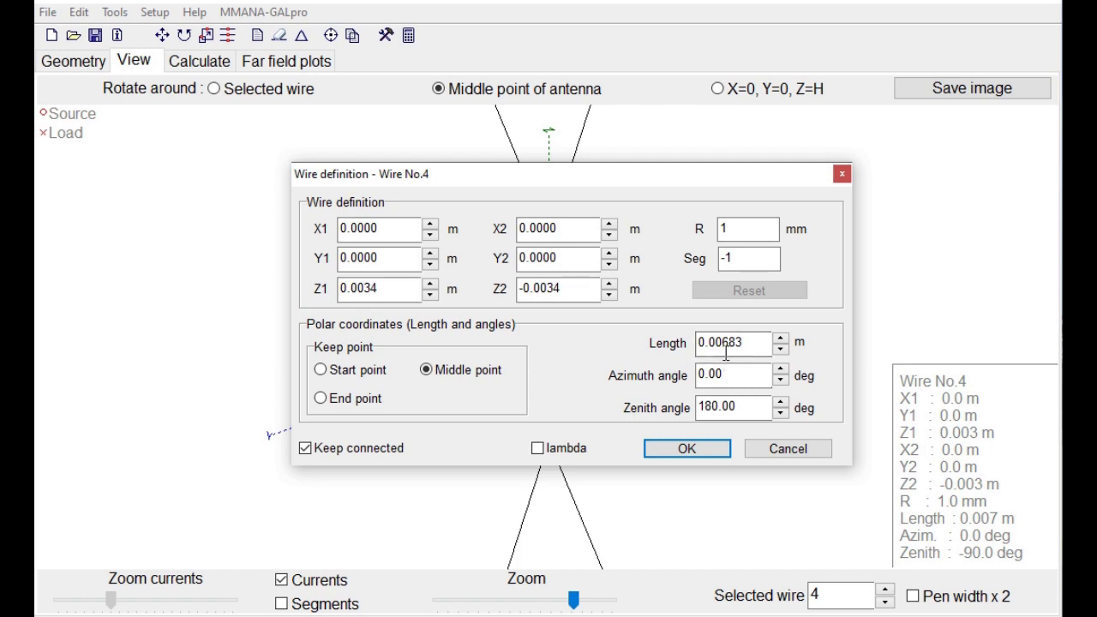
{"action": "left_click", "coordinate": [687, 448]}
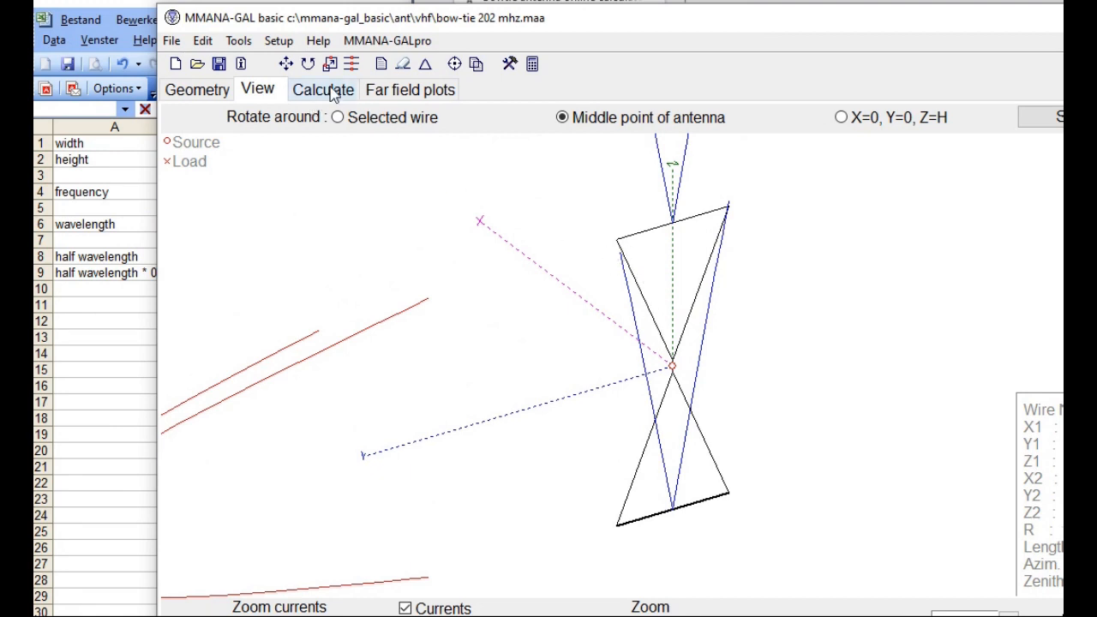
- Show the far-field plots and shift the window left, revealing the reflector model
{"action": "left_click", "coordinate": [420, 89]}
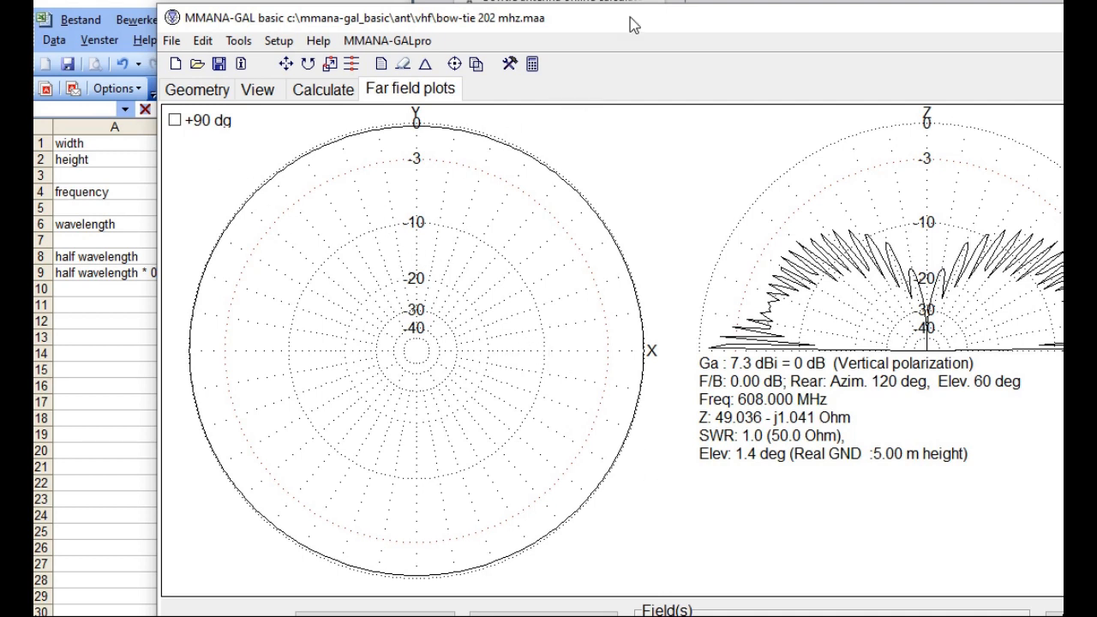
{"action": "left_click_drag", "start_coordinate": [630, 17], "coordinate": [513, 19]}
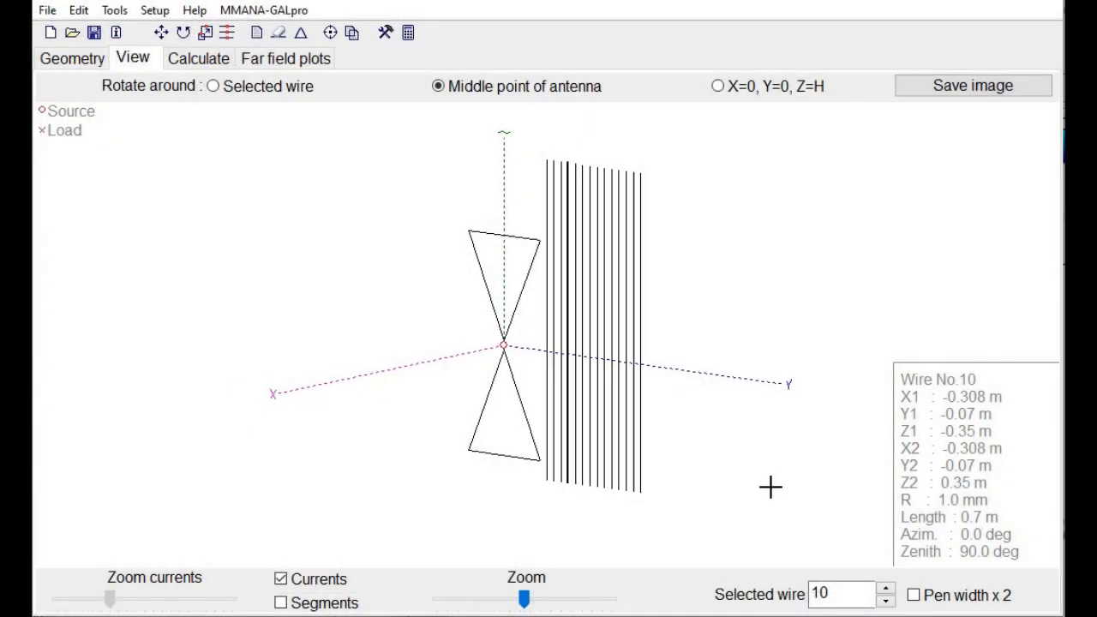
- Rotate the reflector-backed bowtie model to face front-on
{"action": "mouse_move", "coordinate": [776, 486]}
{"action": "left_mouse_down"}
{"action": "mouse_move", "coordinate": [758, 487]}
{"action": "mouse_move", "coordinate": [782, 481]}
{"action": "mouse_move", "coordinate": [792, 491]}
{"action": "mouse_move", "coordinate": [773, 488]}
{"action": "left_mouse_up"}
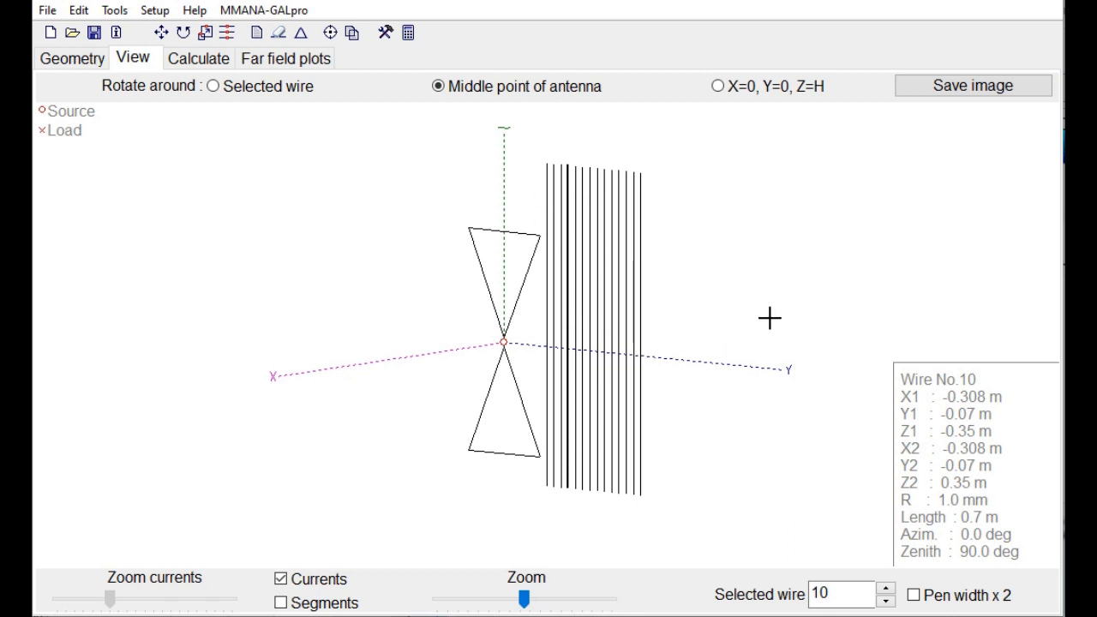
{"action": "mouse_move", "coordinate": [769, 318]}
{"action": "left_mouse_down"}
{"action": "mouse_move", "coordinate": [733, 323]}
{"action": "mouse_move", "coordinate": [792, 315]}
{"action": "mouse_move", "coordinate": [767, 316]}
{"action": "left_mouse_up"}
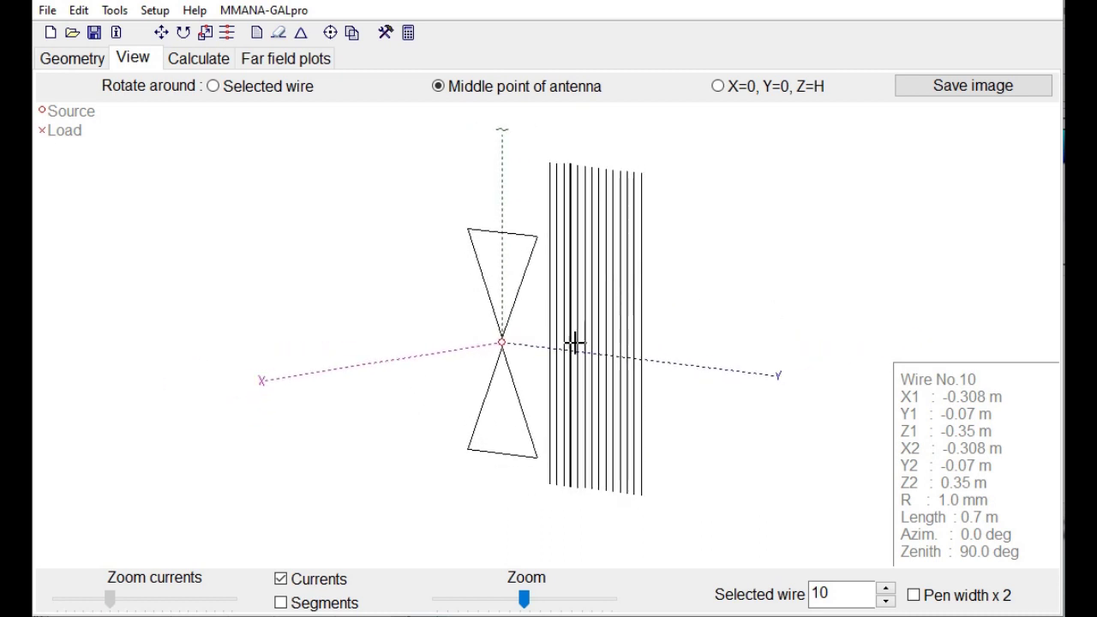
- Run the 202 MHz free-space calculation (SWR 1.8, 6.18 dBi, 7.58 dB F/B) and view its far-field plots
{"action": "left_click", "coordinate": [198, 59]}
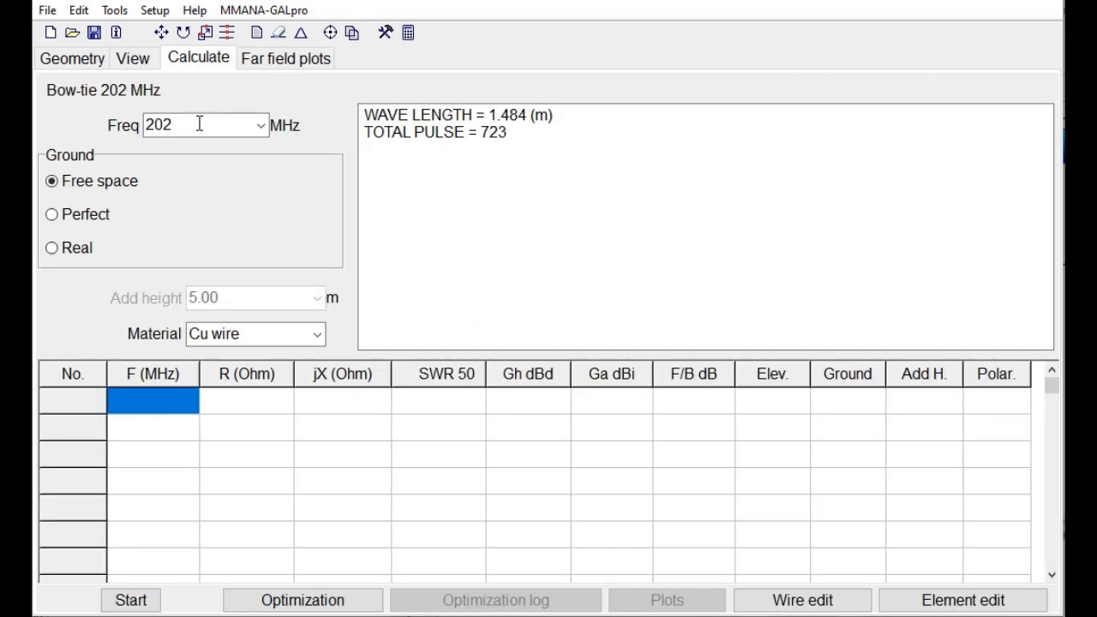
{"action": "left_click", "coordinate": [131, 600]}
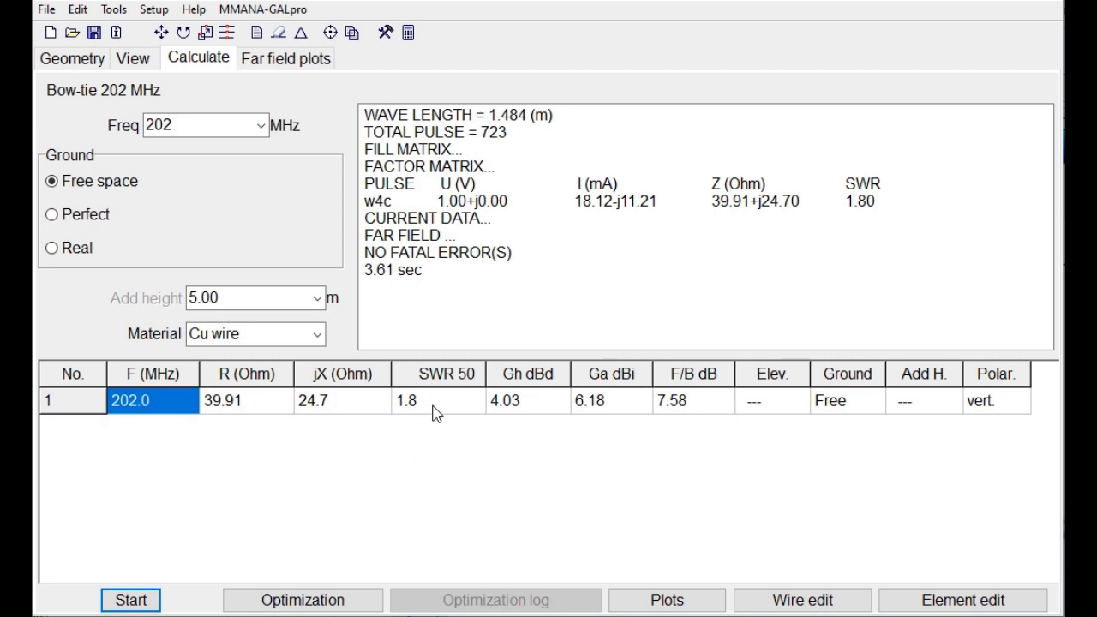
{"action": "left_click", "coordinate": [668, 600]}
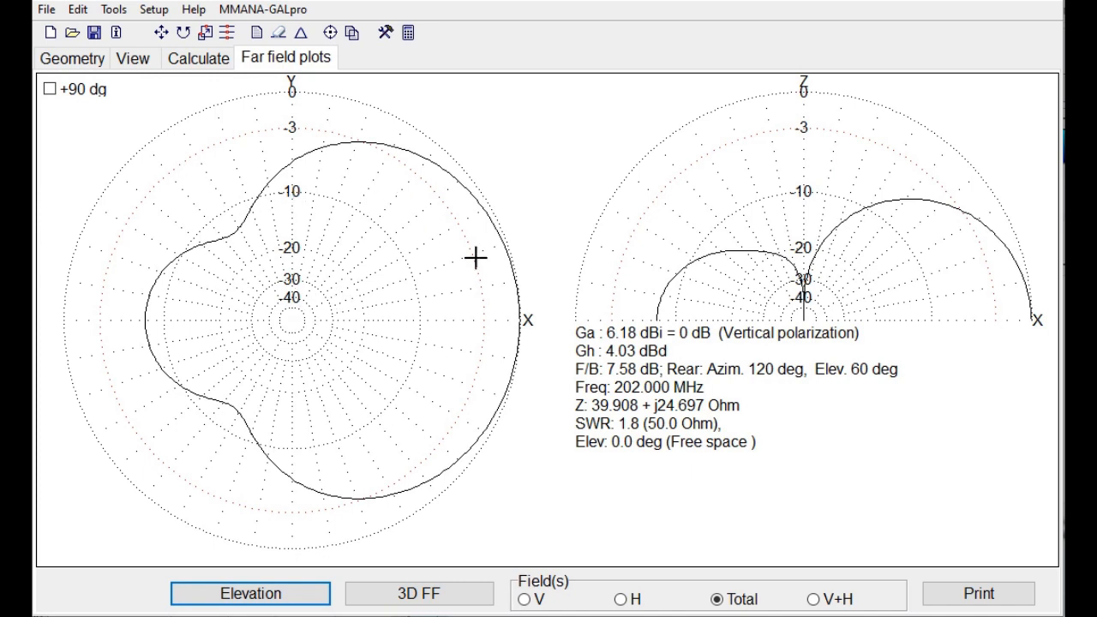
- Bring up the Edit menu's list of commands above the far-field plots
{"action": "left_click", "coordinate": [79, 11]}
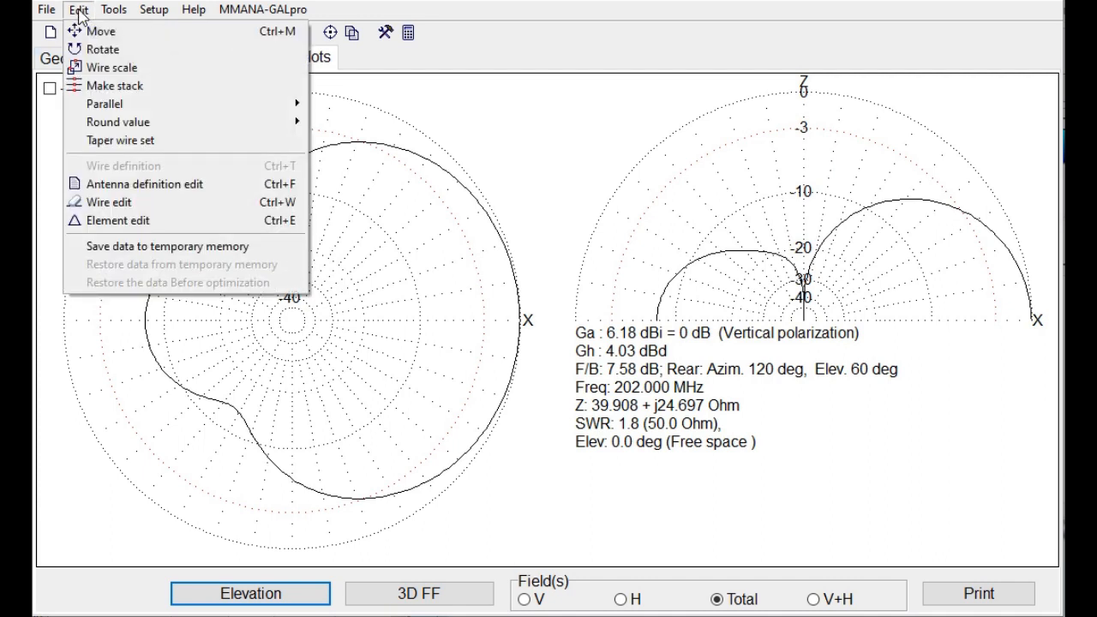
{"action": "mouse_move", "coordinate": [114, 10]}
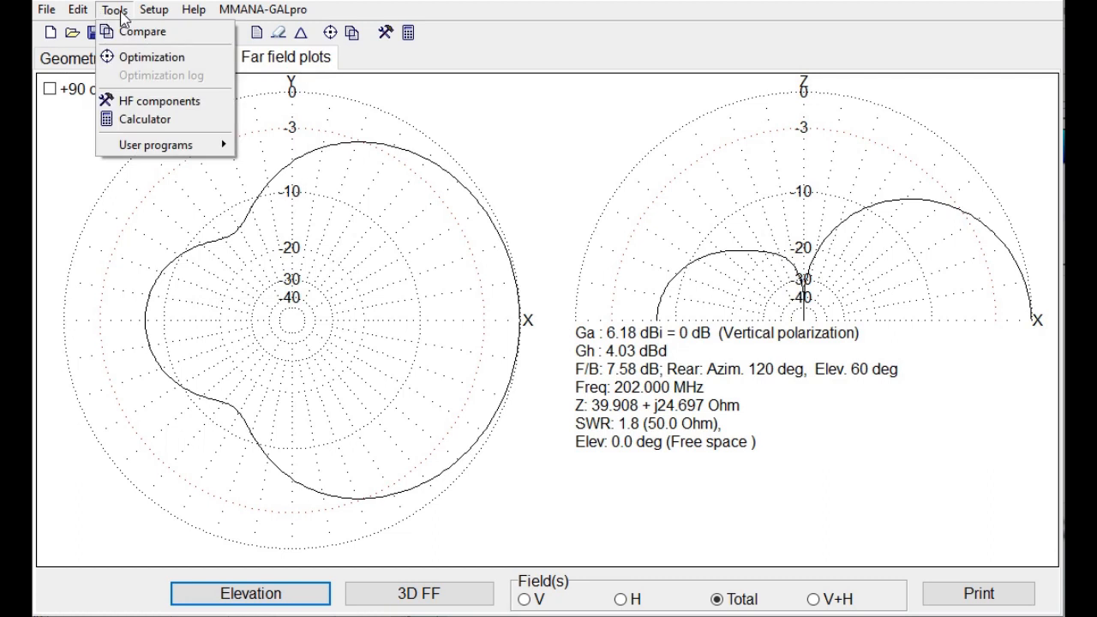
- Load bow-tie 202 mhz.mab into Compare, overlaying the plain bowtie's pattern (SWR 1.02, 2.04 dBi)
{"action": "left_click", "coordinate": [143, 31]}
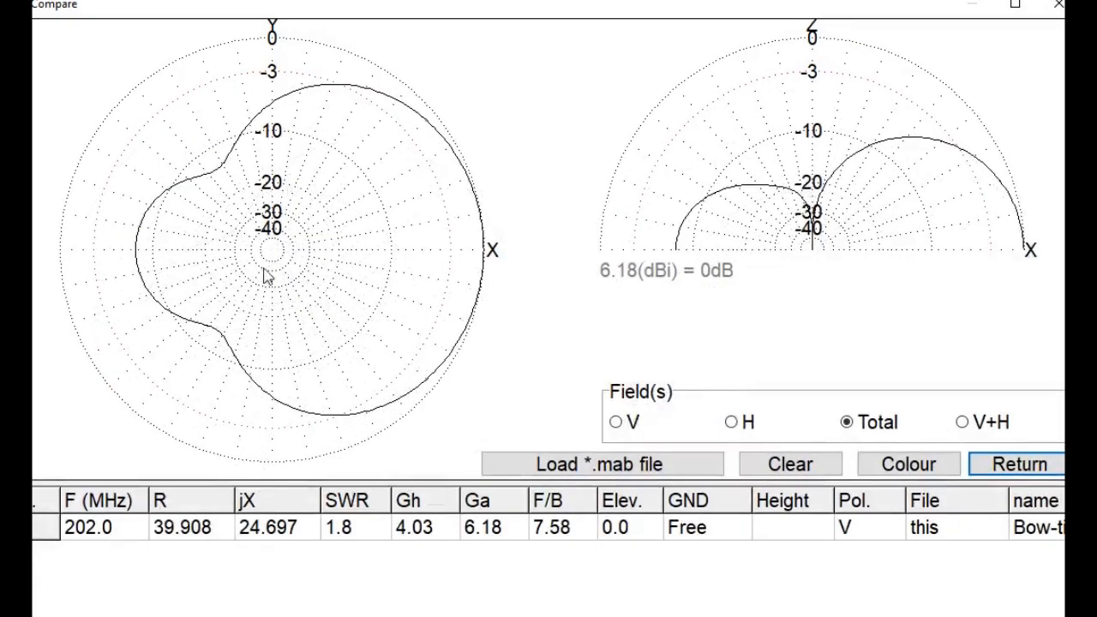
{"action": "left_click", "coordinate": [585, 470]}
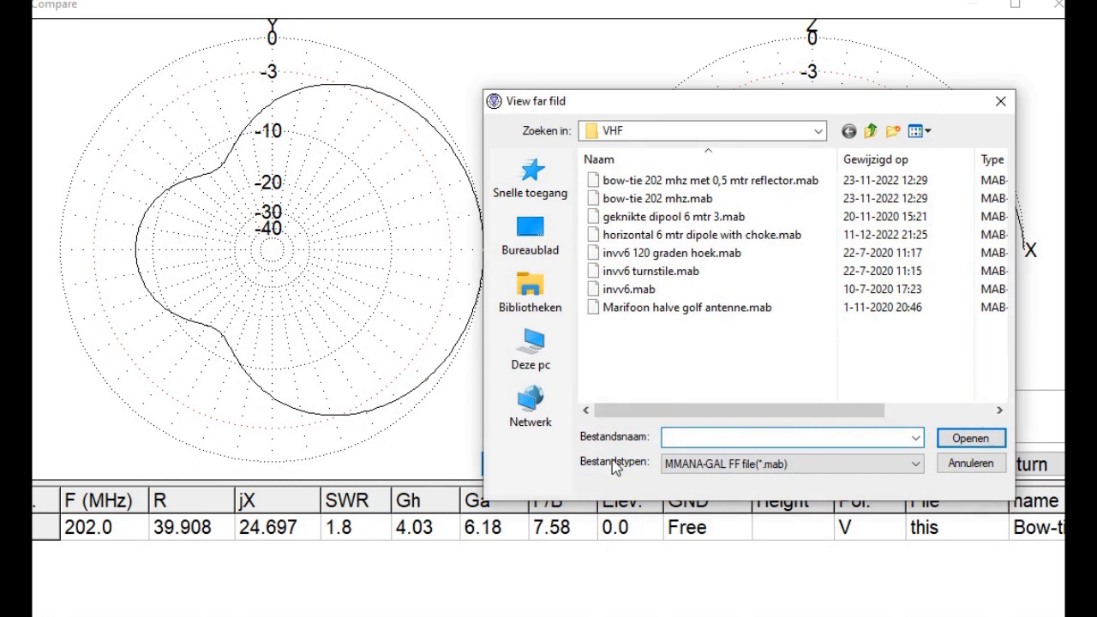
{"action": "left_click", "coordinate": [636, 198]}
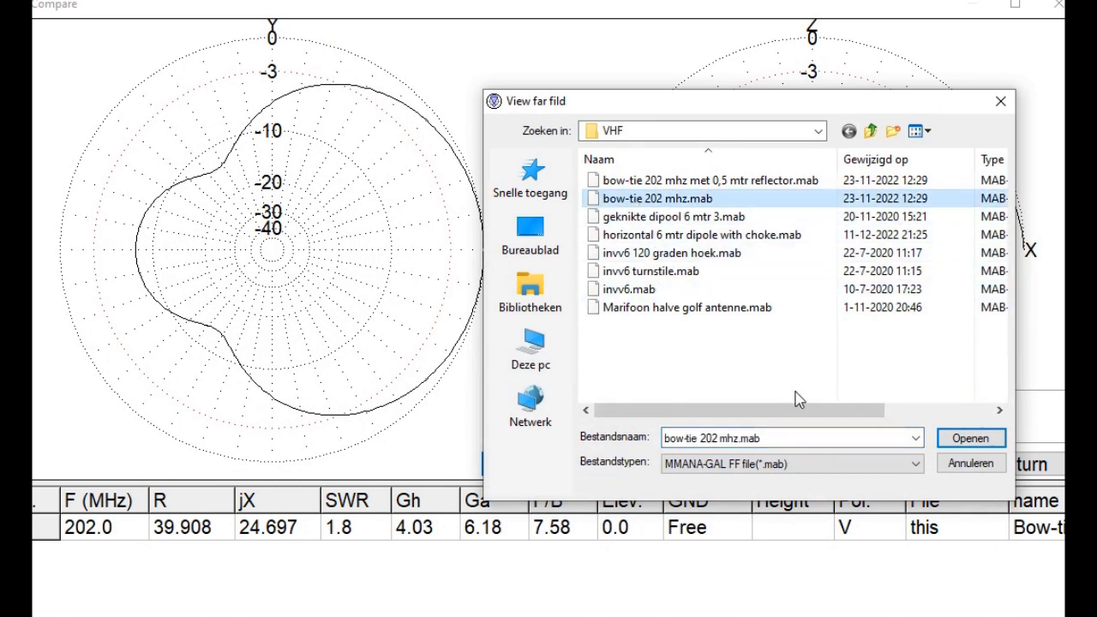
{"action": "left_click", "coordinate": [959, 440]}
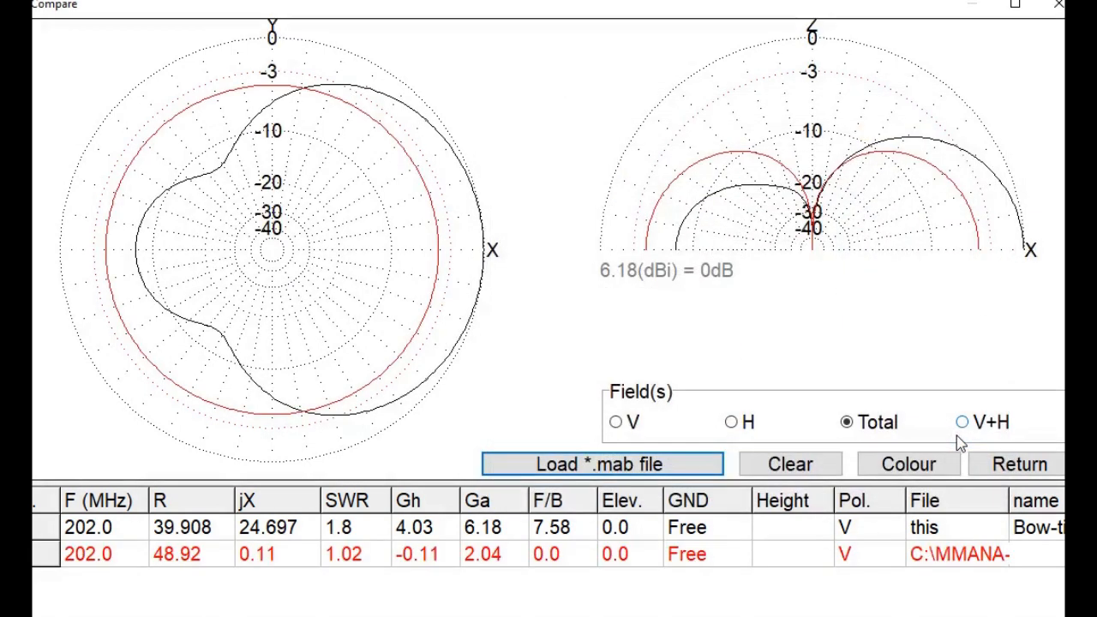